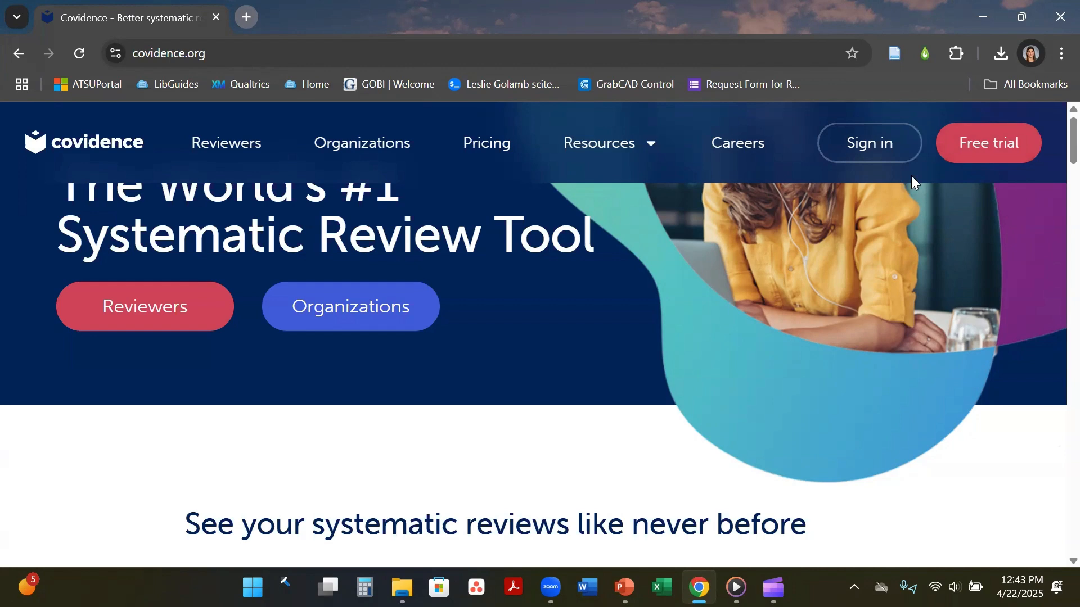
Sign in to Covidence and view the Your reviews list of current reviews.
left_click(866, 156)
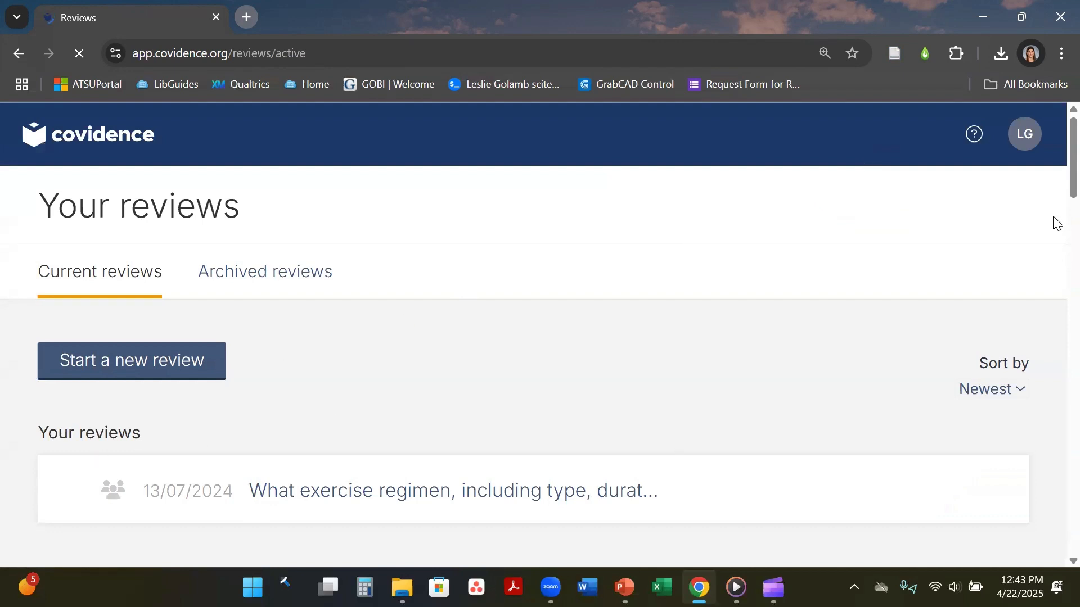
mouse_move(1072, 176)
left_mouse_down()
mouse_move(1072, 240)
mouse_move(1056, 256)
mouse_move(1056, 171)
left_mouse_up()
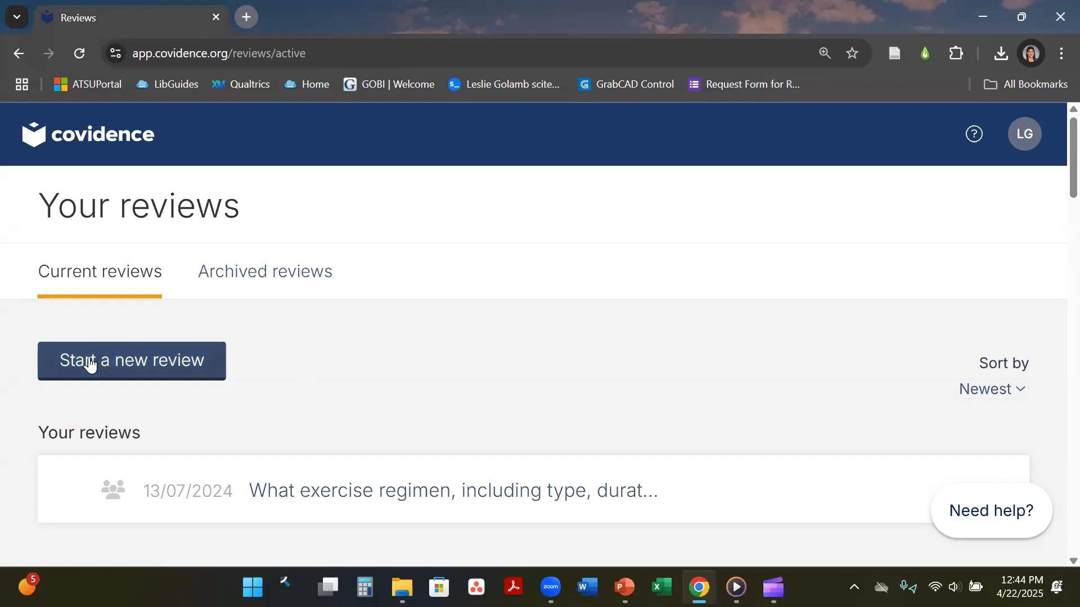
Start a new review and scroll through the new review form.
left_click(160, 376)
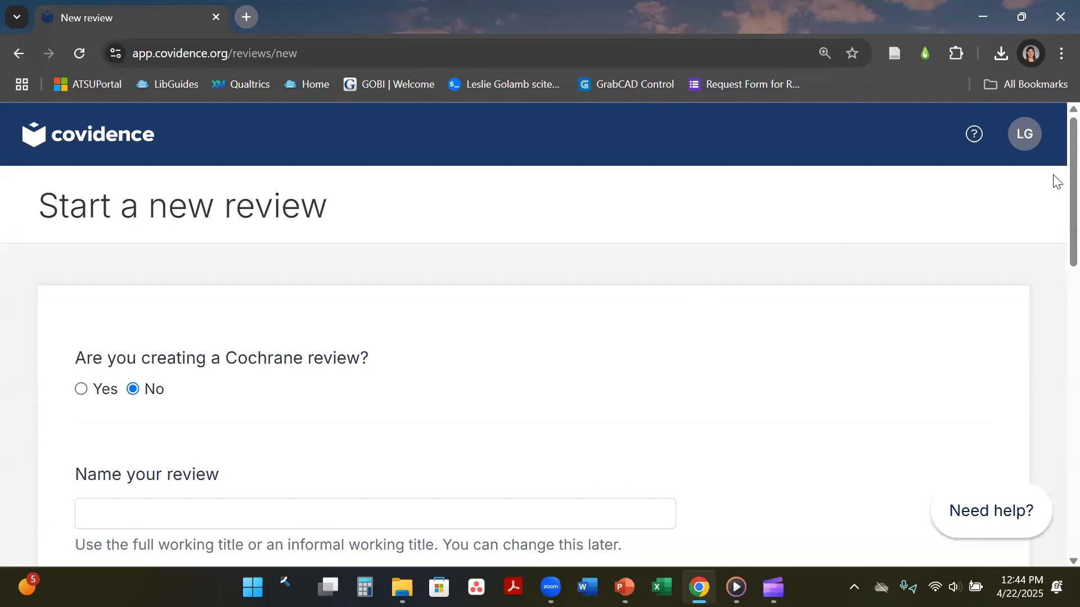
scroll(1056, 194, "down", 2)
scroll(1056, 194, "down", 3)
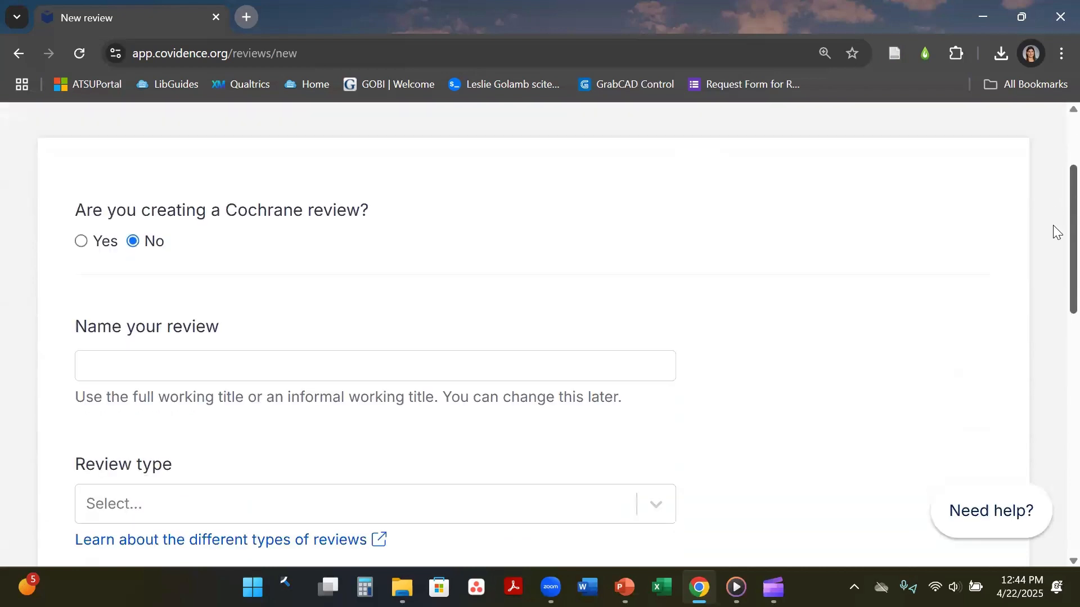
scroll(1055, 231, "down", 1)
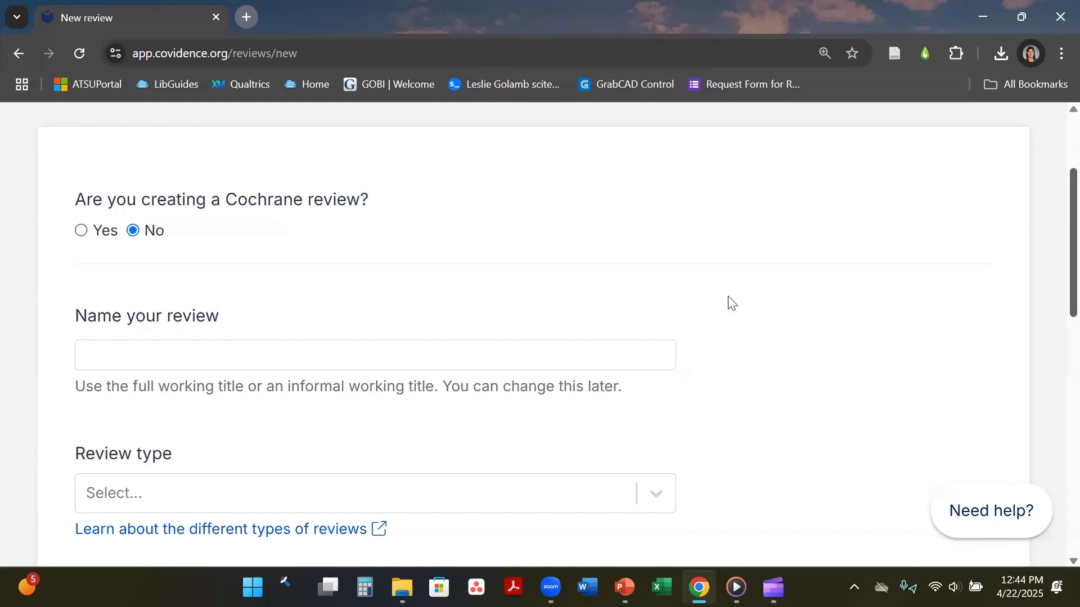
scroll(1054, 253, "down", 3)
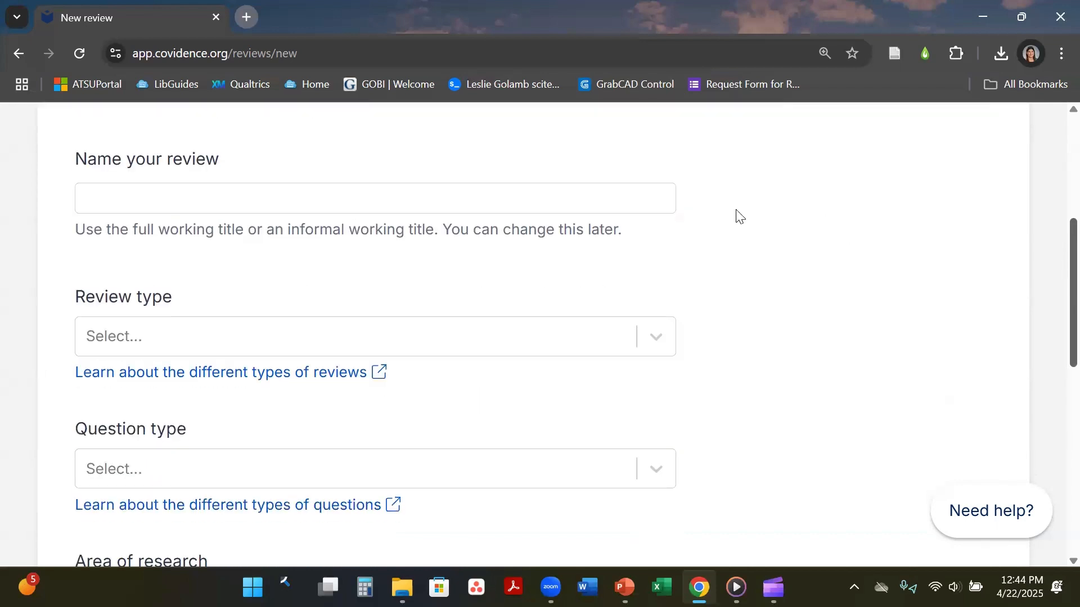
Enter 'Test' as the new review's name.
left_click(600, 209)
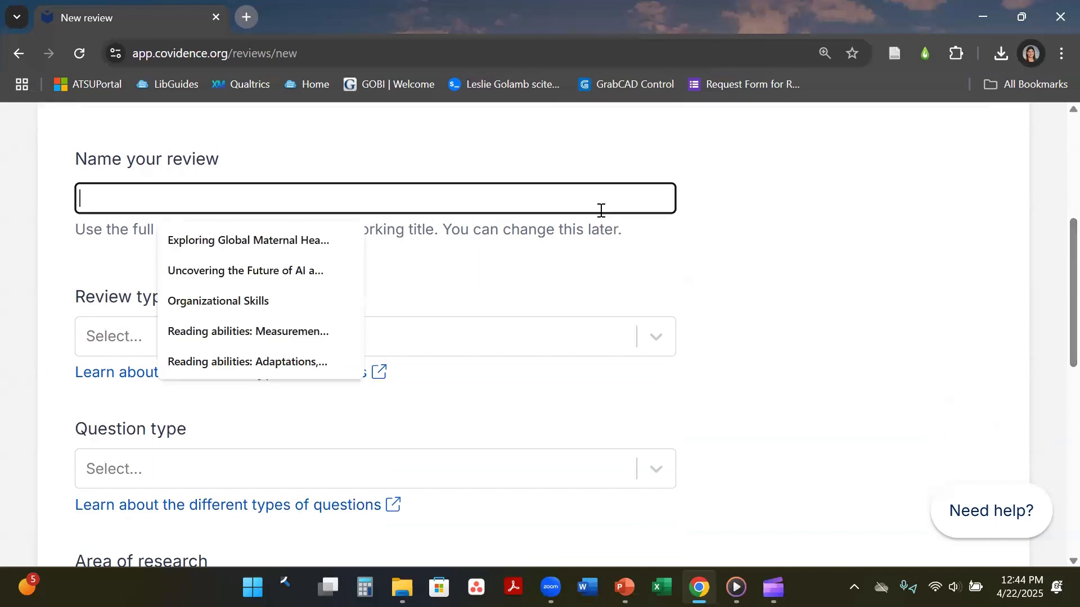
left_click(884, 296)
left_click(627, 197)
type("Test")
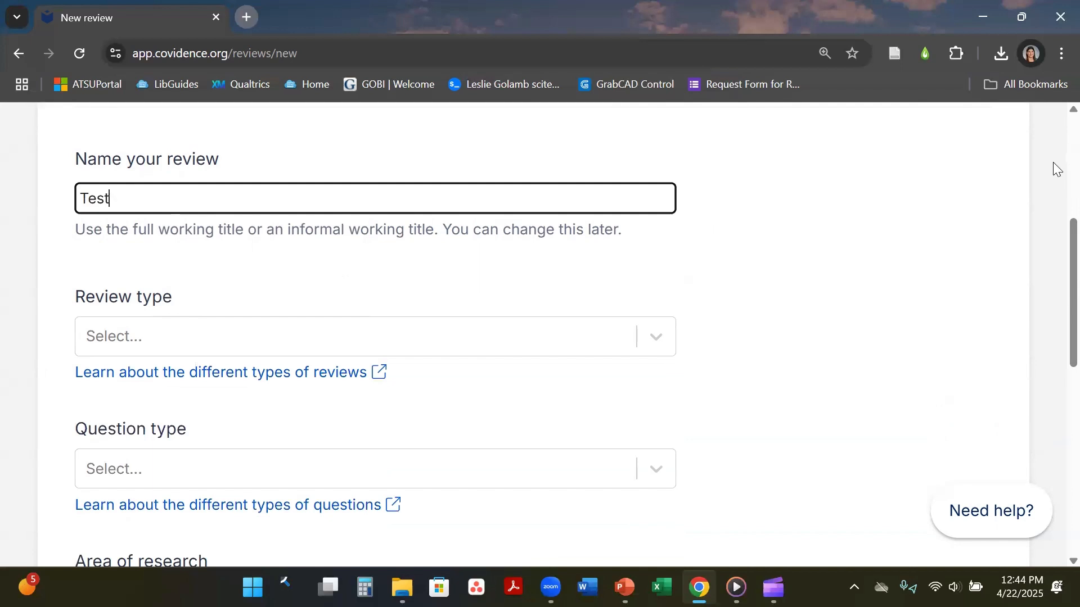
scroll(1053, 248, "down", 2)
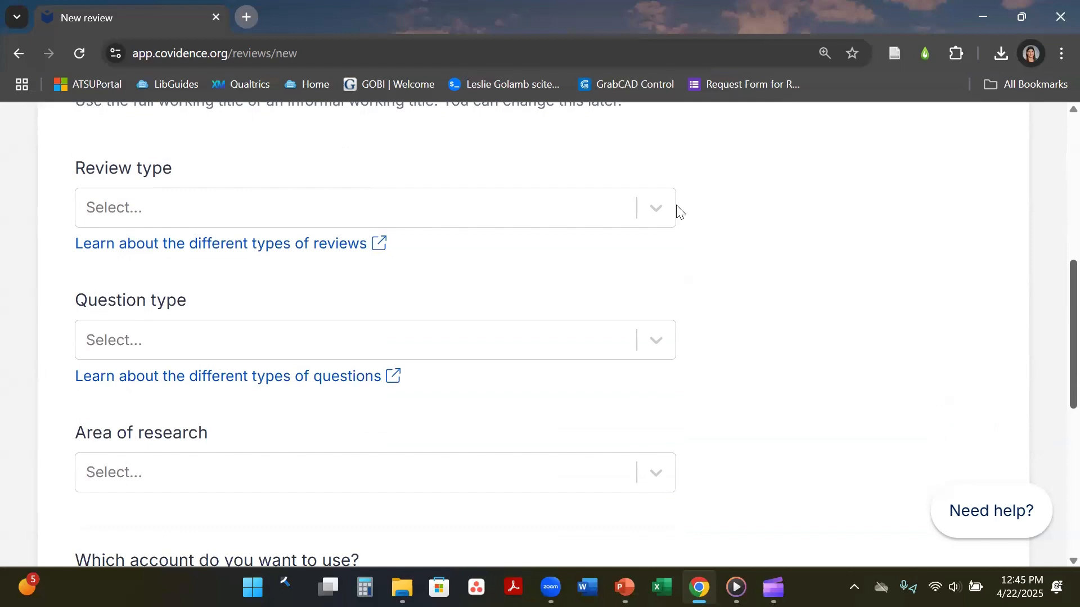
Set the review type to Scoping review and the question type to Other.
left_click(661, 211)
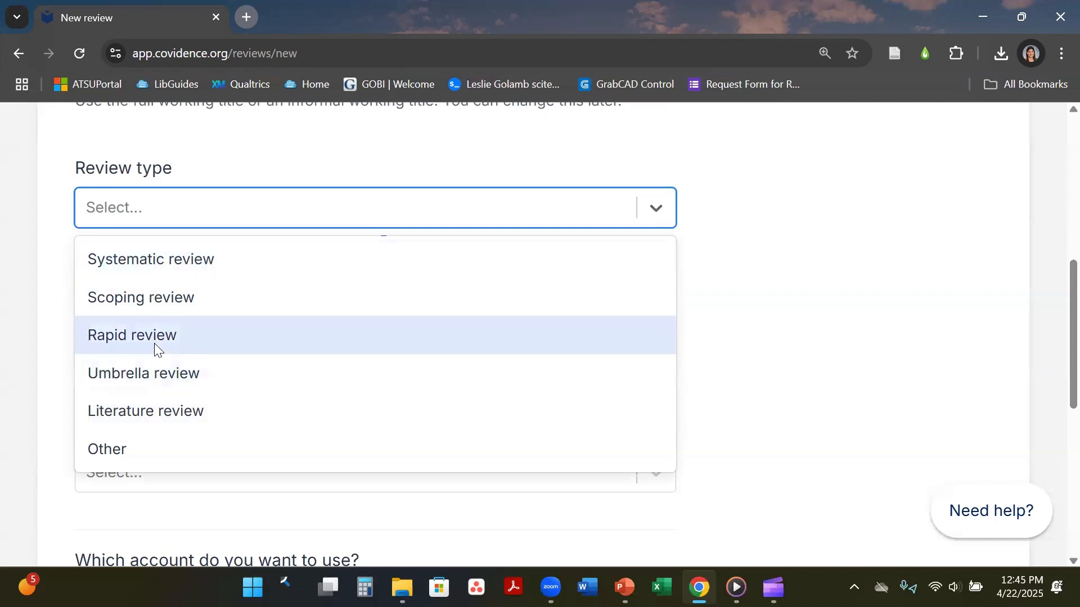
left_click(157, 299)
left_click(157, 298)
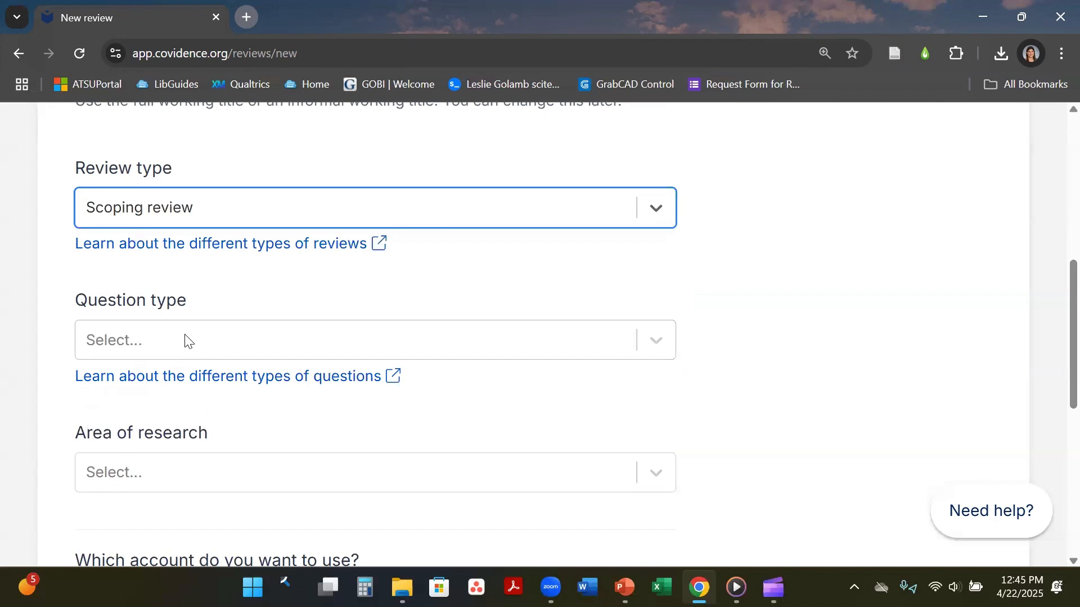
left_click(185, 340)
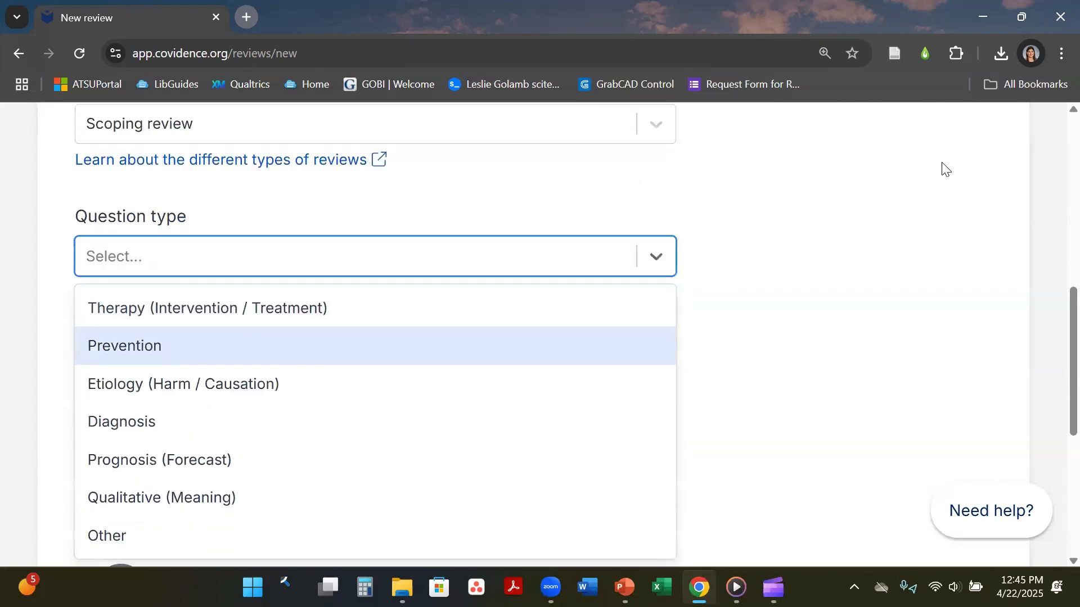
scroll(1055, 326, "down", 1)
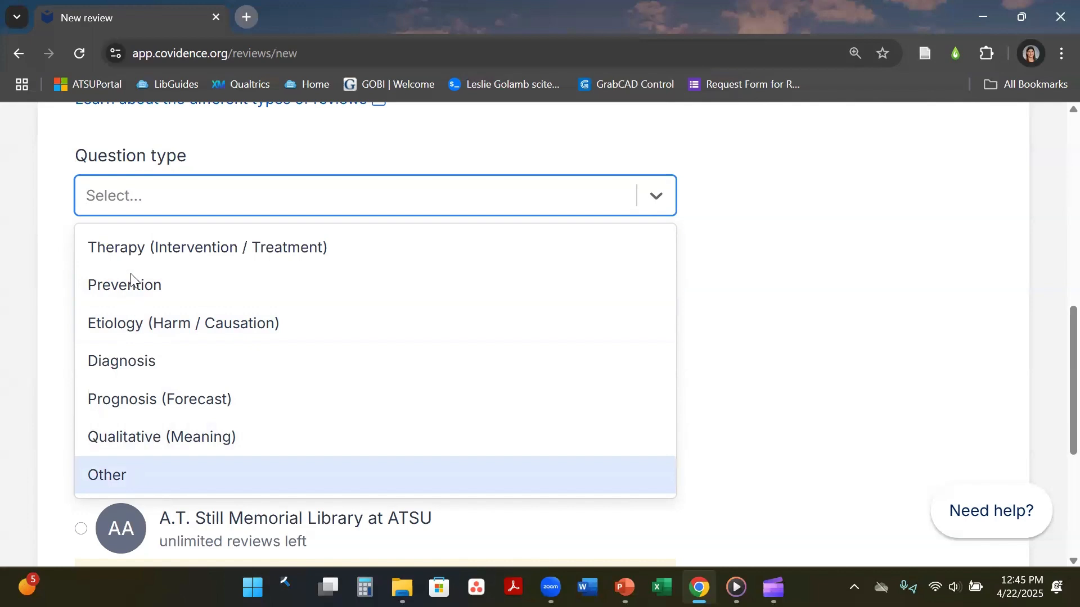
left_click(154, 474)
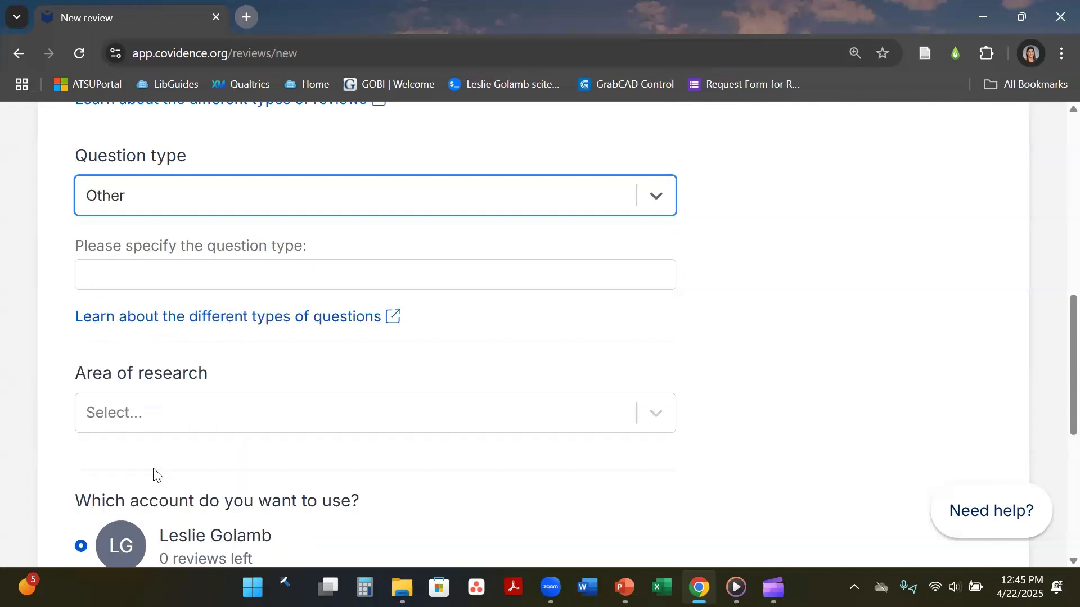
left_click(303, 268)
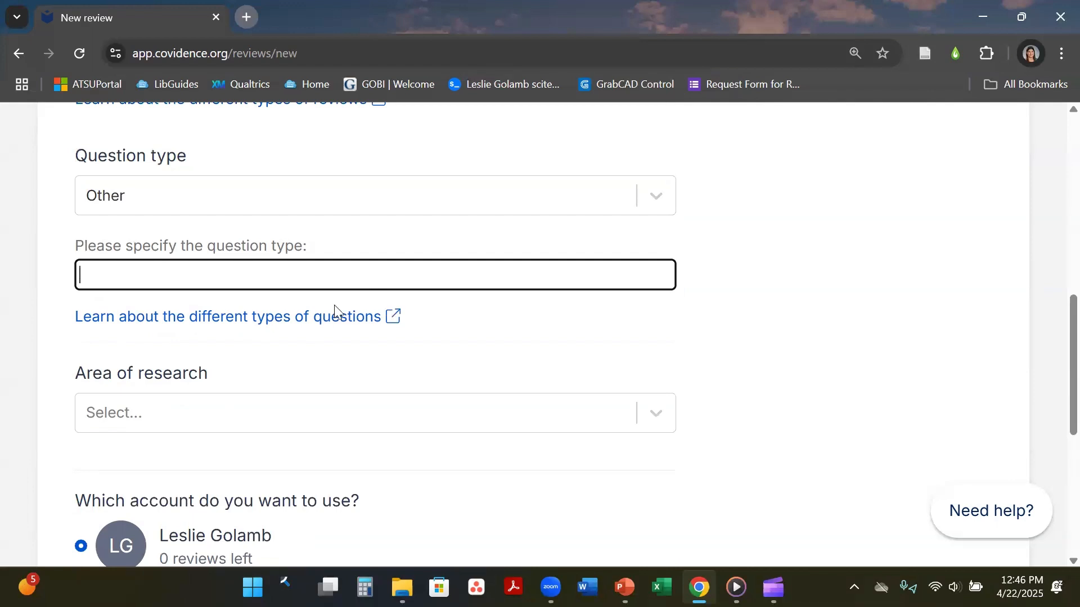
Choose Education as the area of research.
left_click(293, 410)
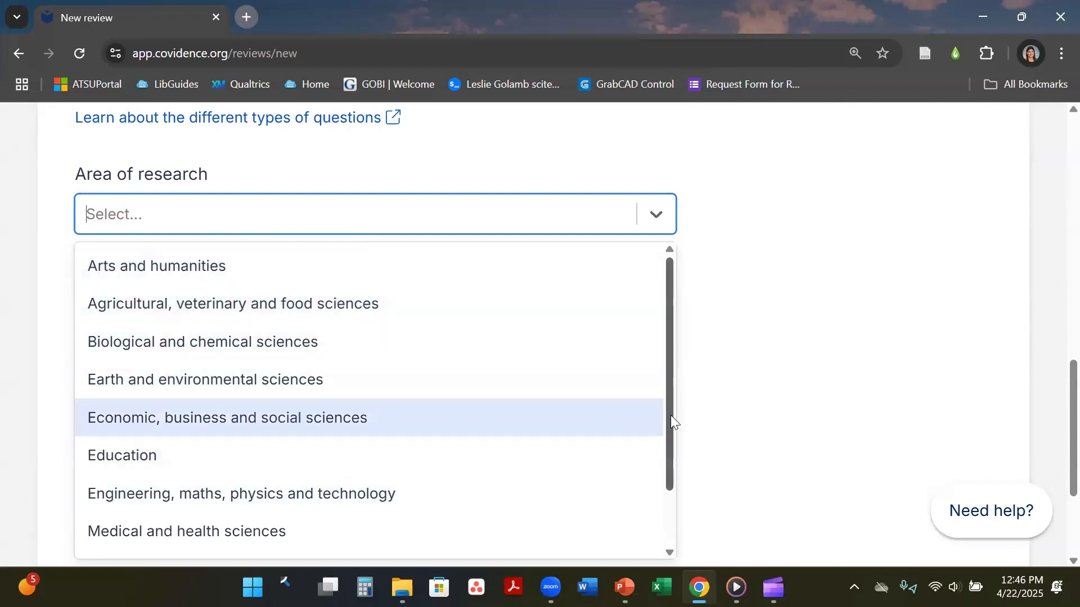
left_click_drag(671, 415, 673, 479)
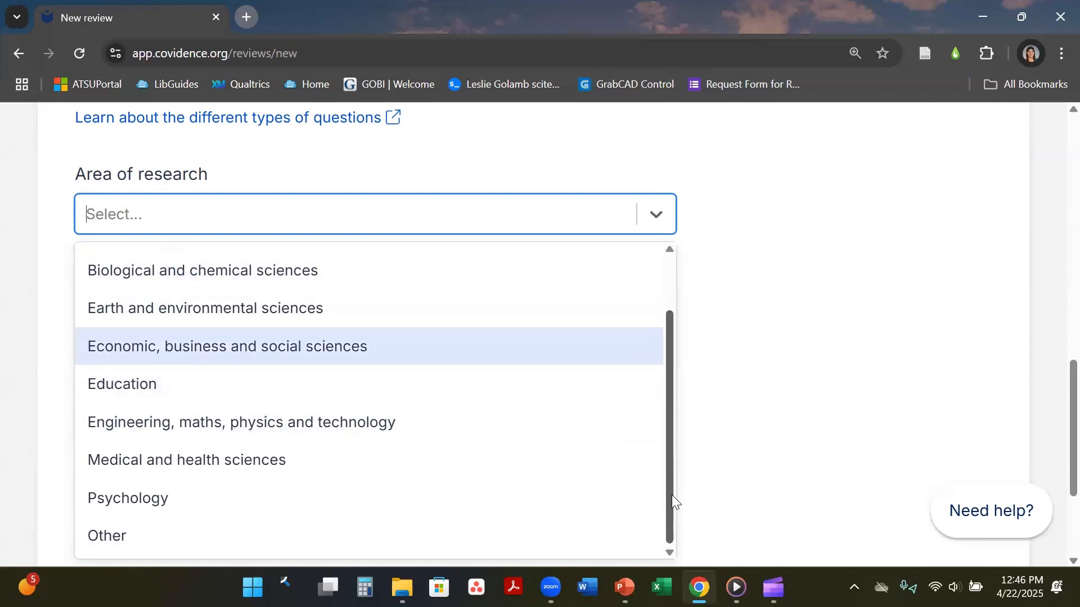
left_click(141, 377)
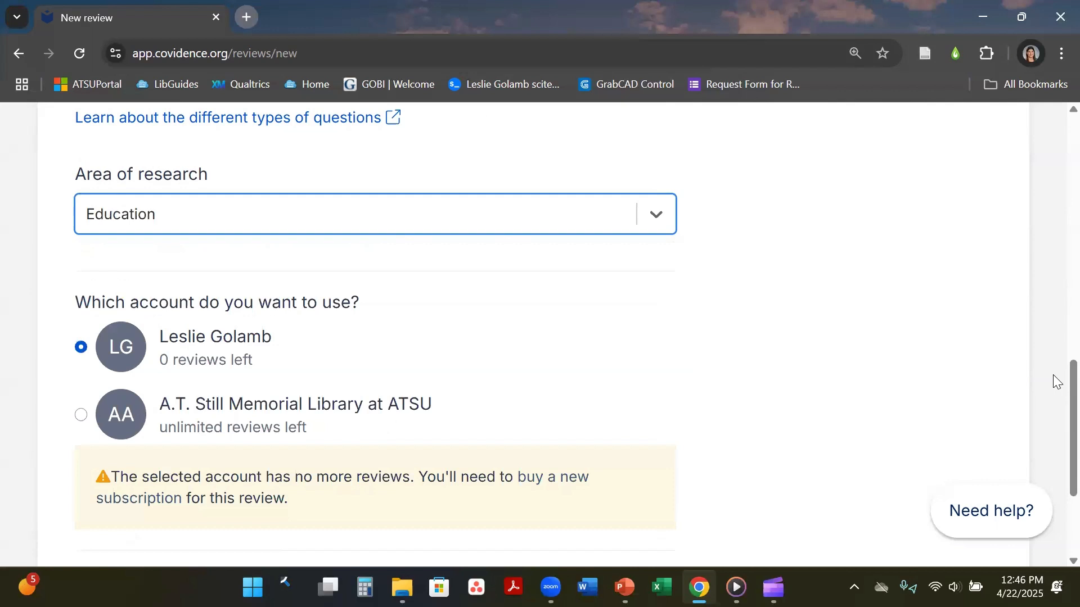
Specify 'Test' as the custom question type.
scroll(1055, 393, "up", 3)
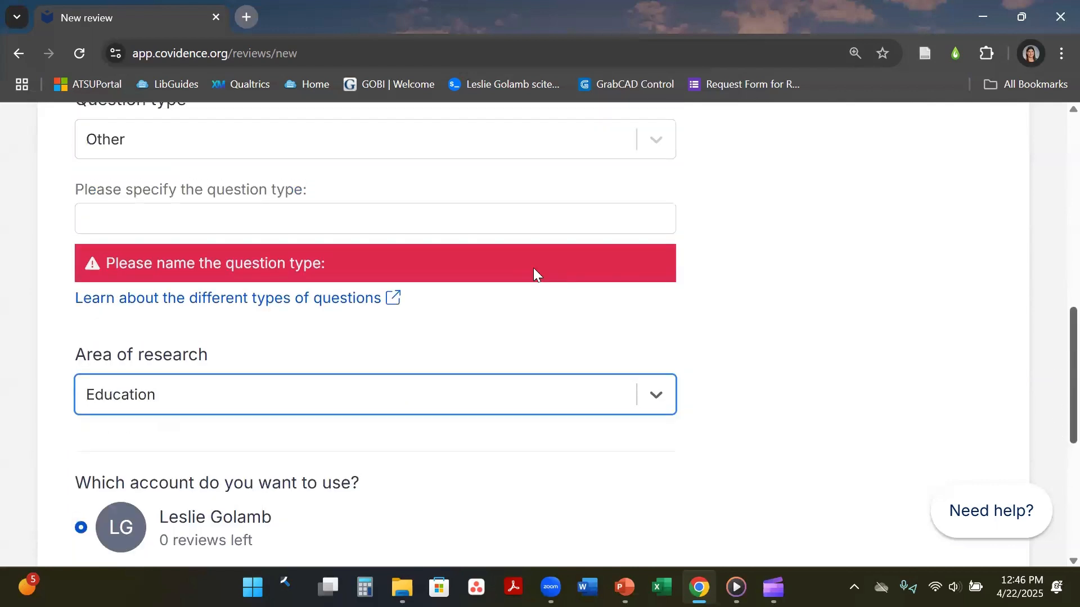
left_click(510, 223)
type("Test")
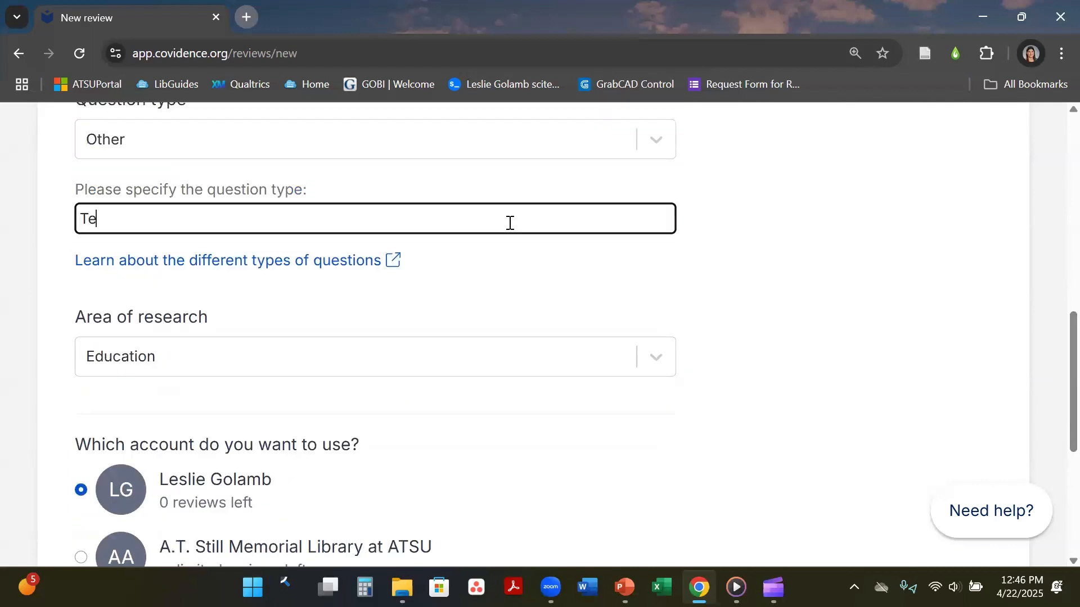
left_click(718, 313)
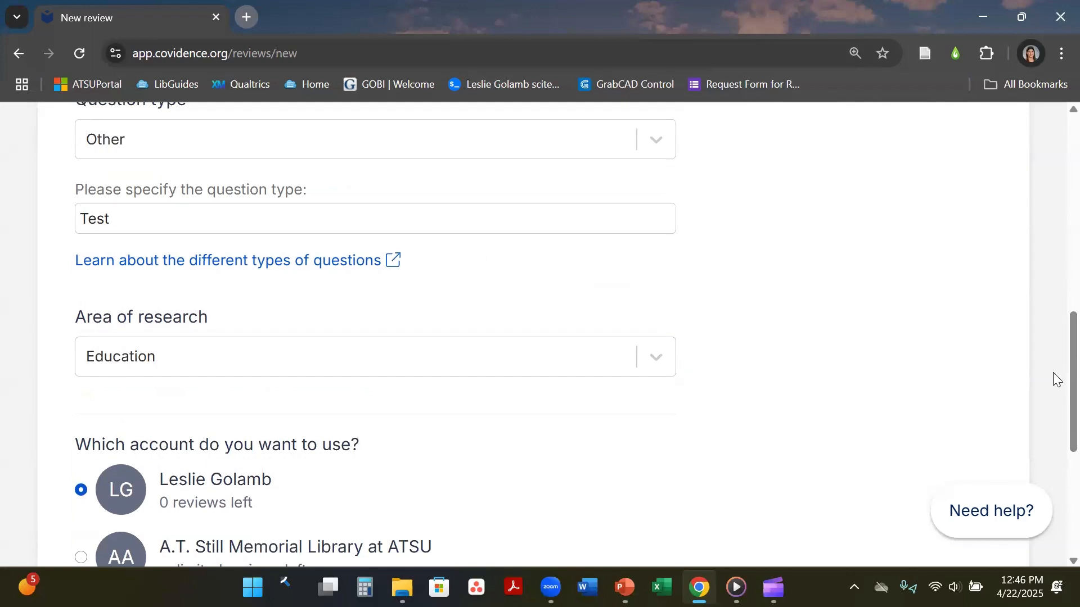
scroll(1055, 406, "down", 1)
scroll(1053, 450, "down", 3)
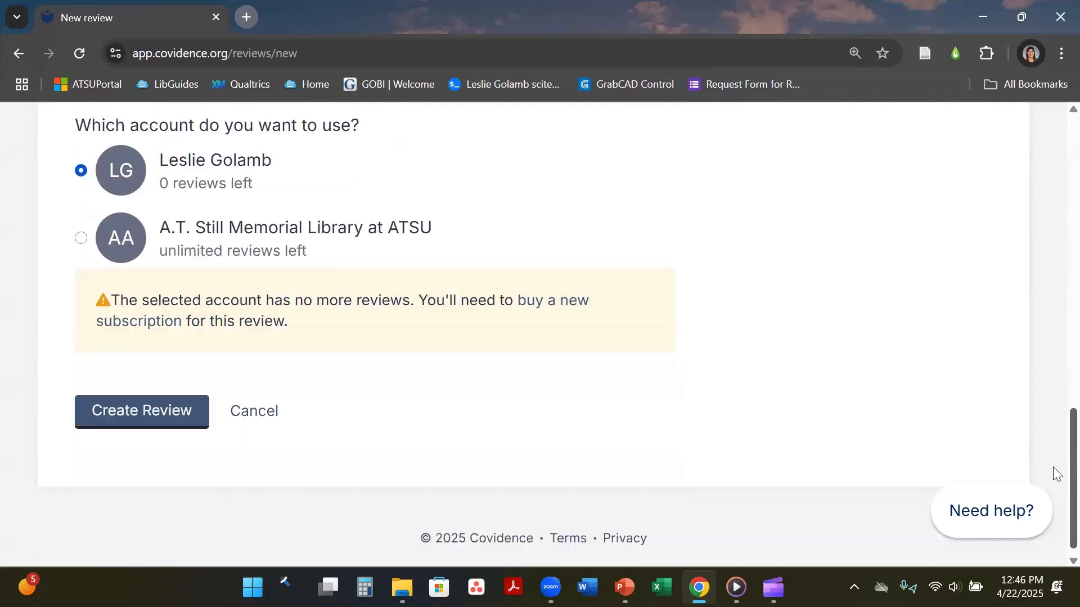
scroll(1053, 455, "up", 1)
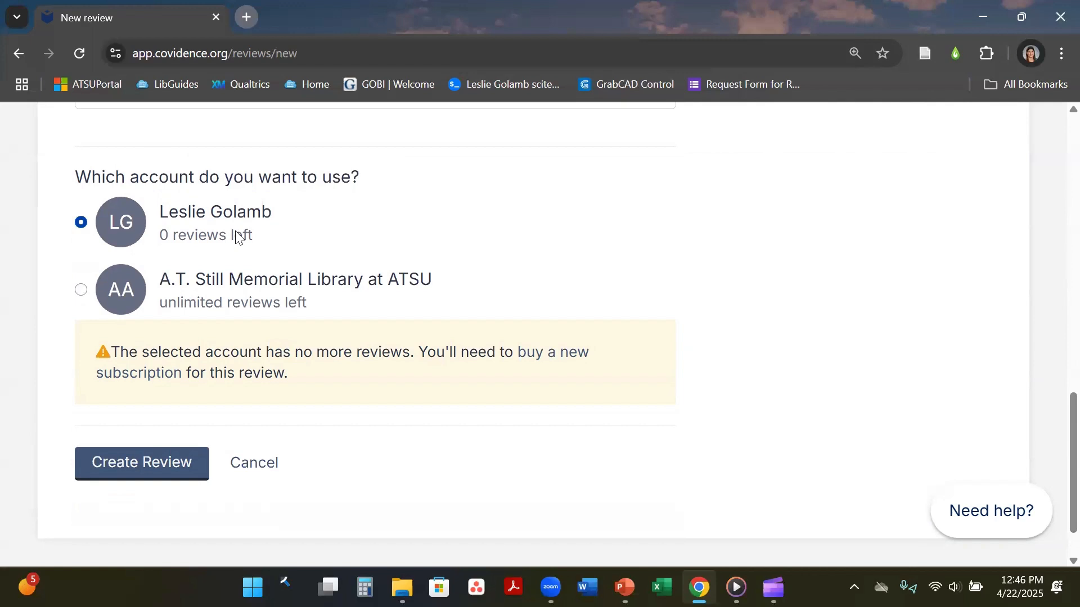
Bill the review to the institution's library account and submit Create Review.
left_click(202, 284)
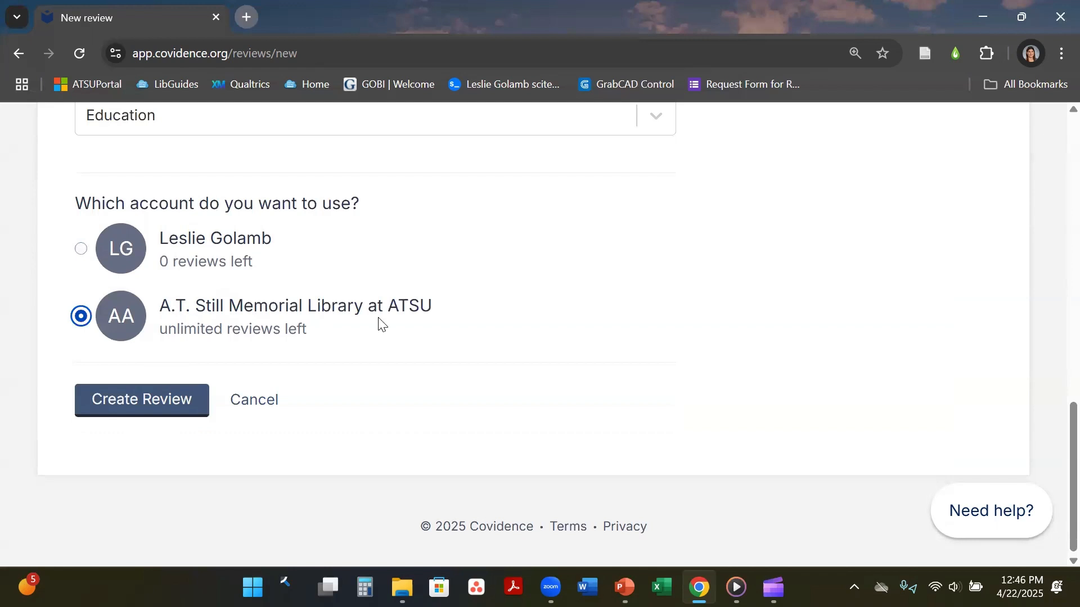
left_click(138, 413)
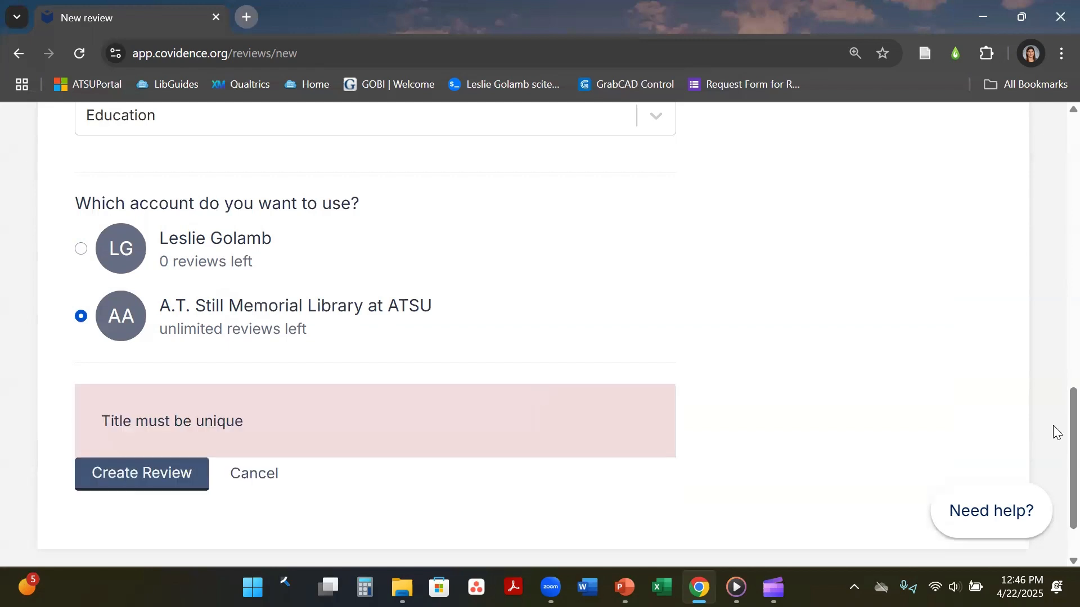
scroll(1053, 197, "up", 10)
scroll(1055, 157, "up", 2)
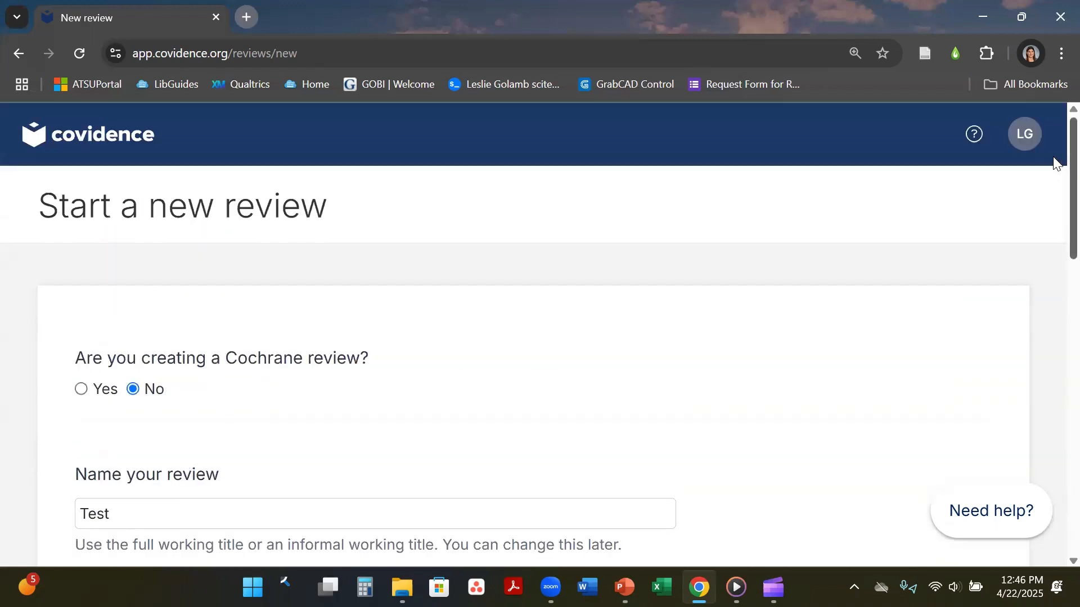
scroll(1053, 159, "down", 12)
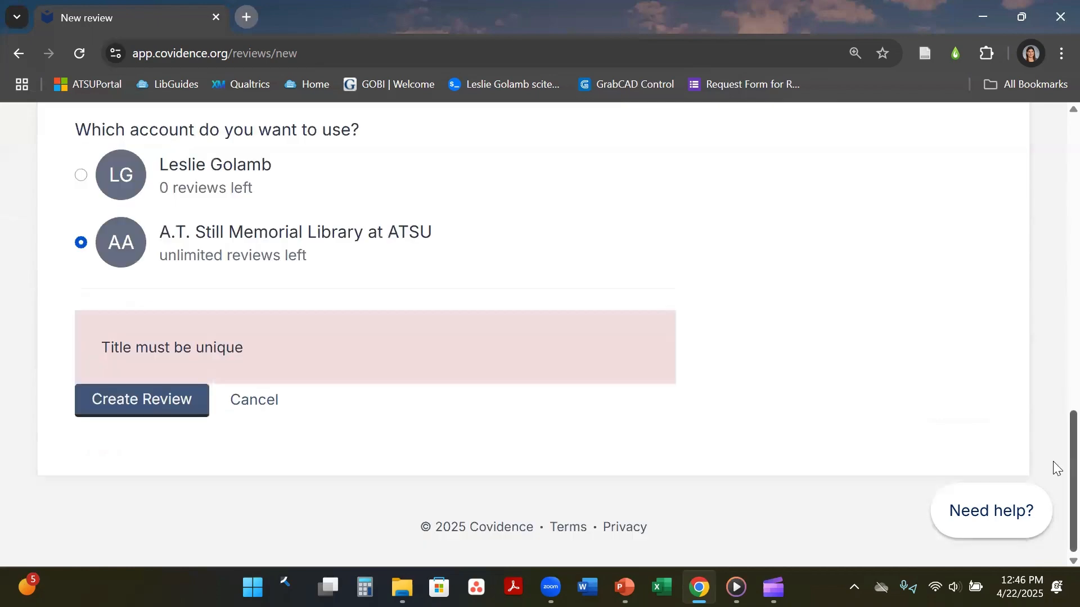
scroll(1051, 375, "up", 10)
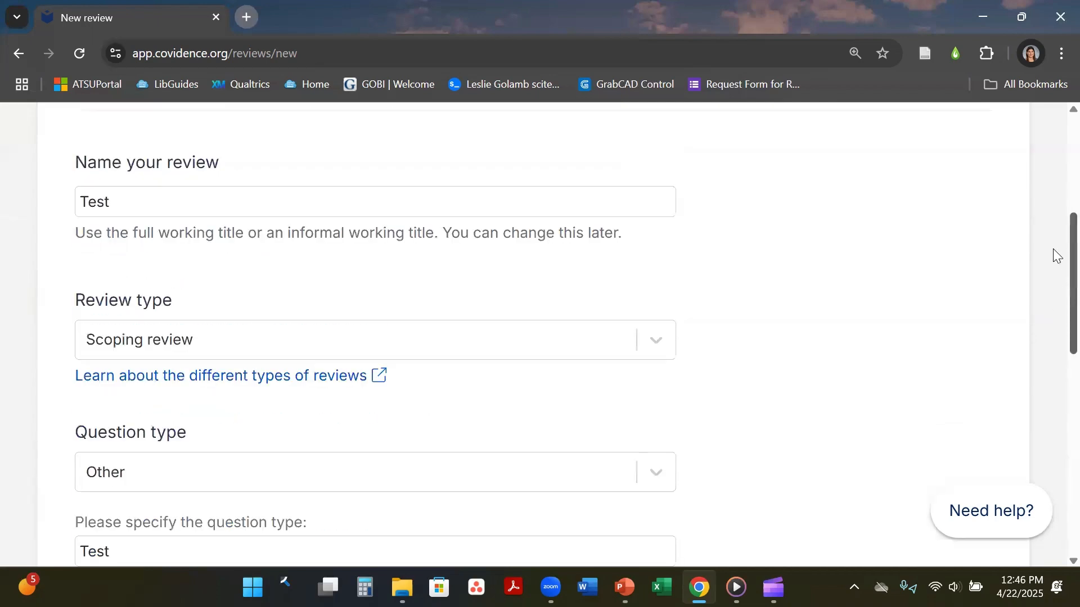
Rename the review to 'Test video' after the non-unique title error.
left_click(239, 218)
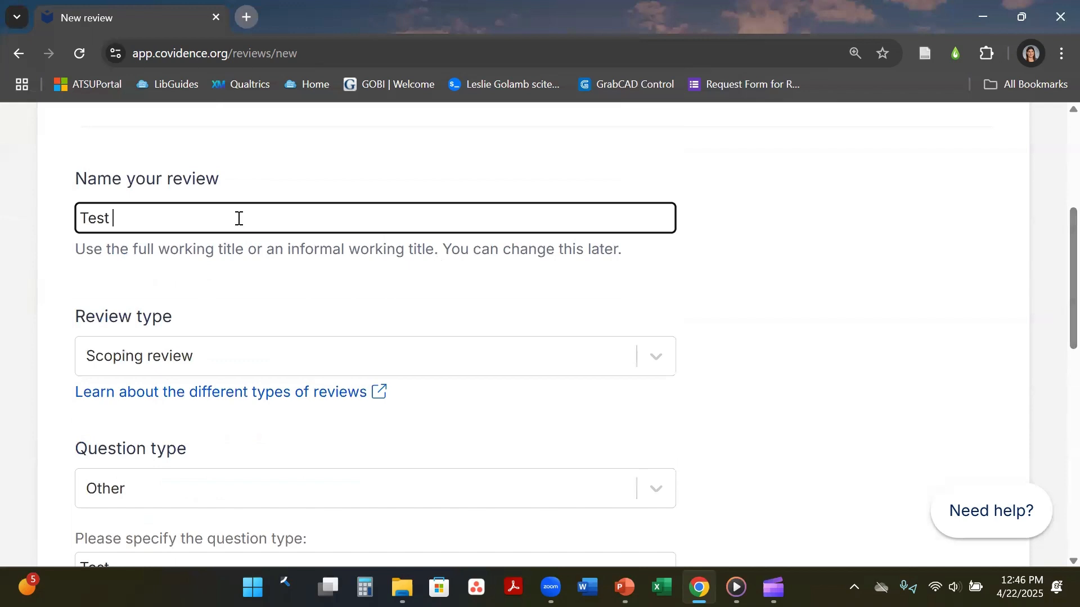
type("video")
left_click(1008, 303)
scroll(1052, 394, "down", 10)
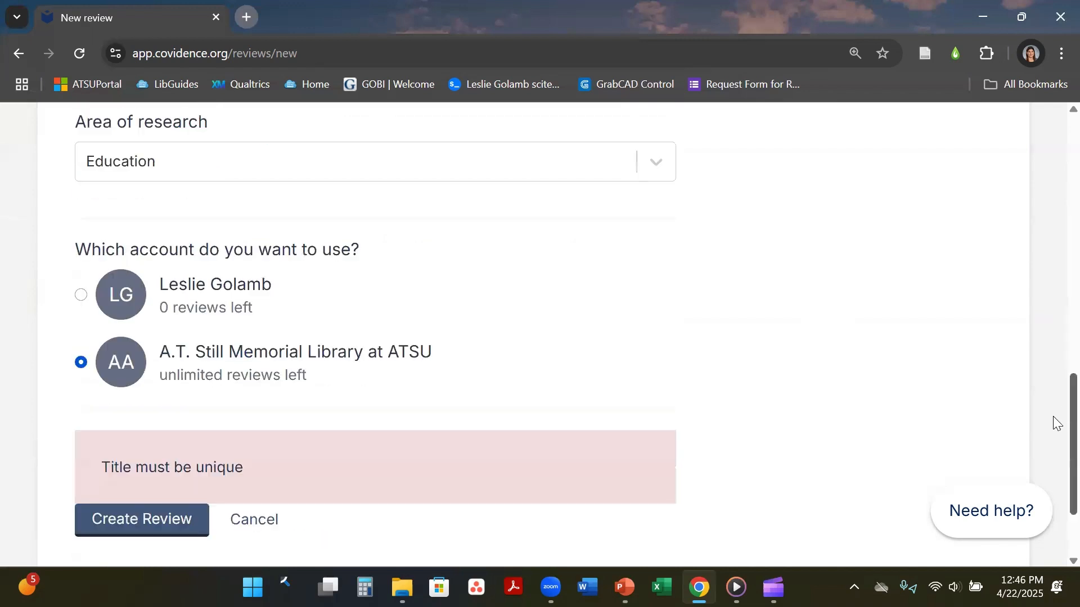
left_click(173, 505)
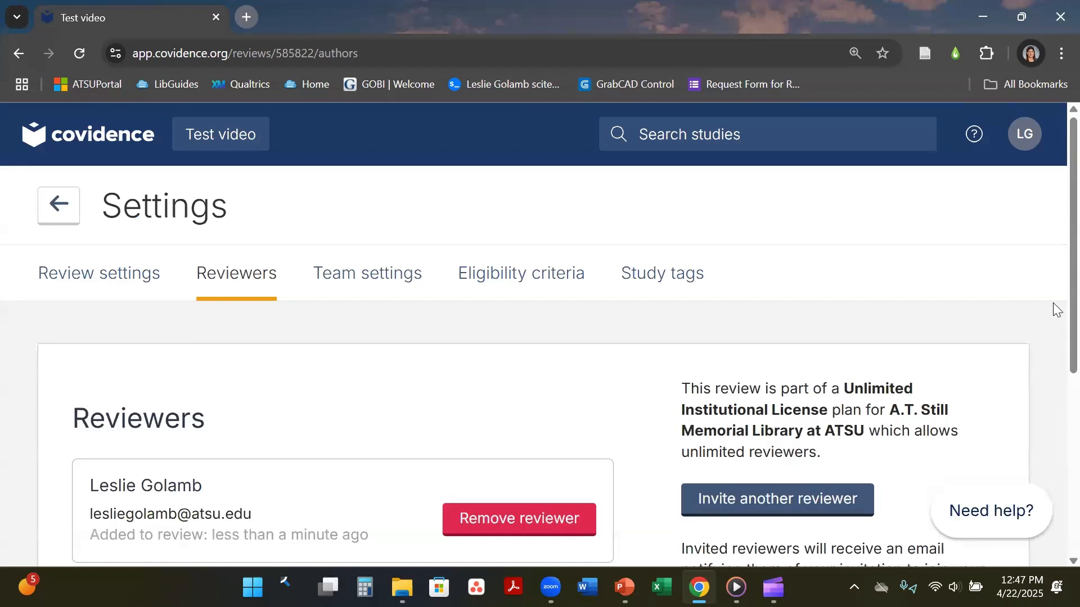
scroll(1057, 270, "down", 2)
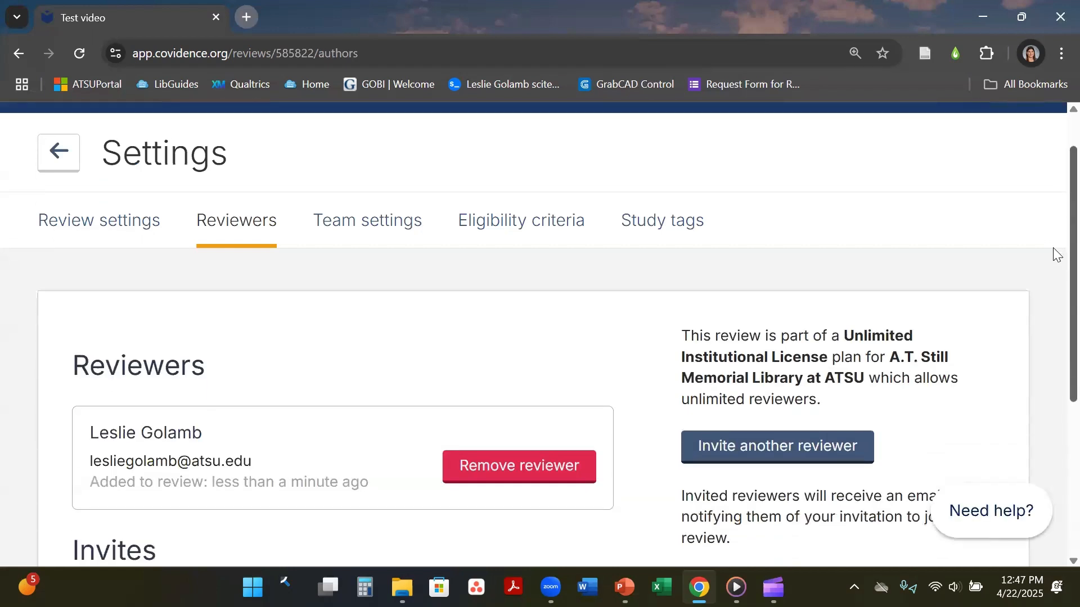
scroll(1056, 281, "down", 3)
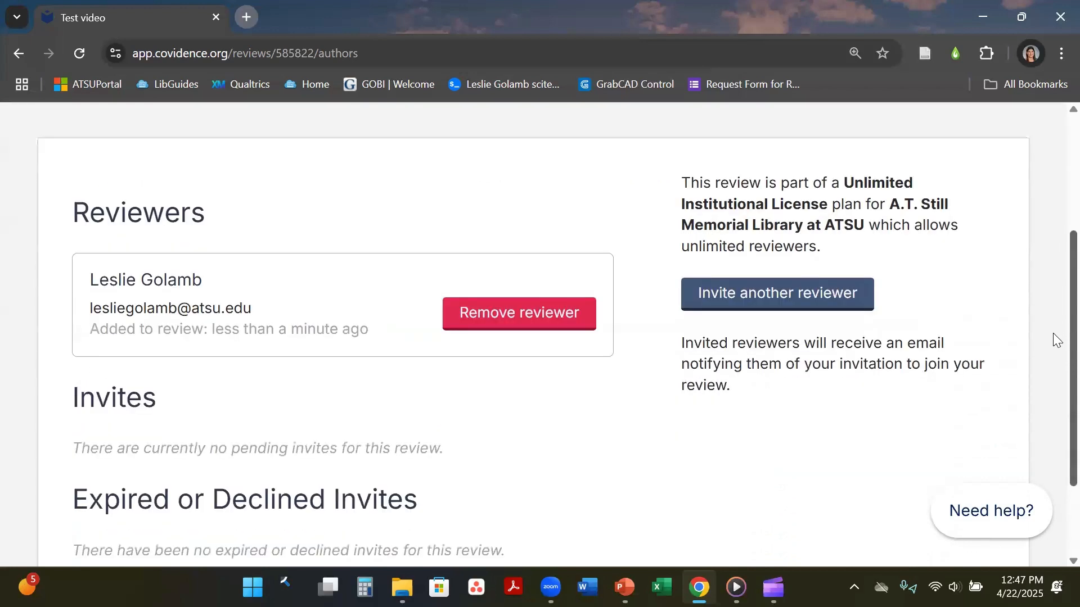
scroll(1055, 344, "down", 1)
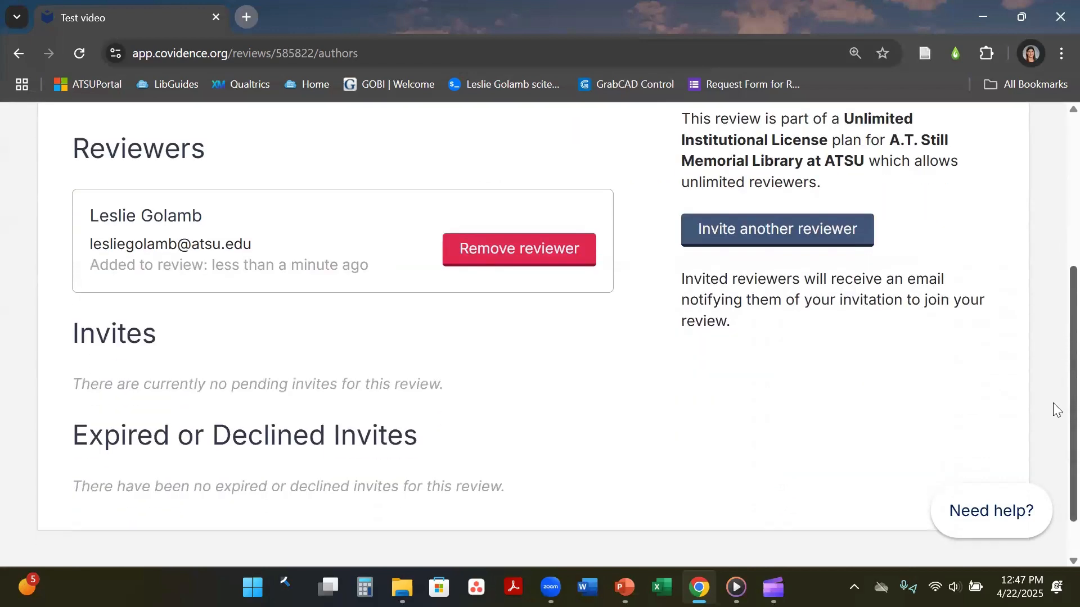
scroll(1056, 366, "up", 1)
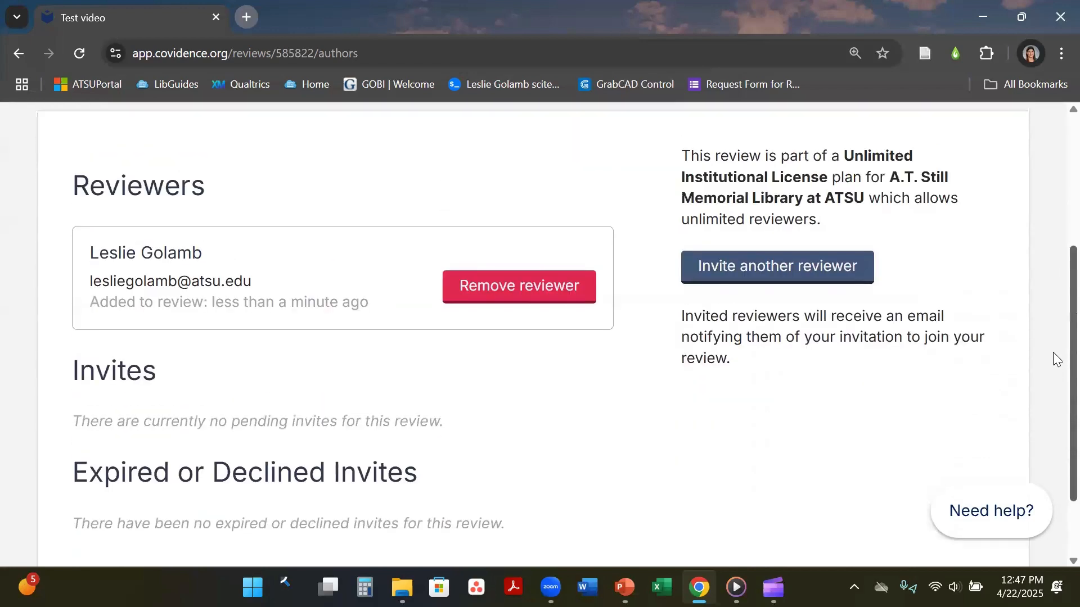
left_click(771, 269)
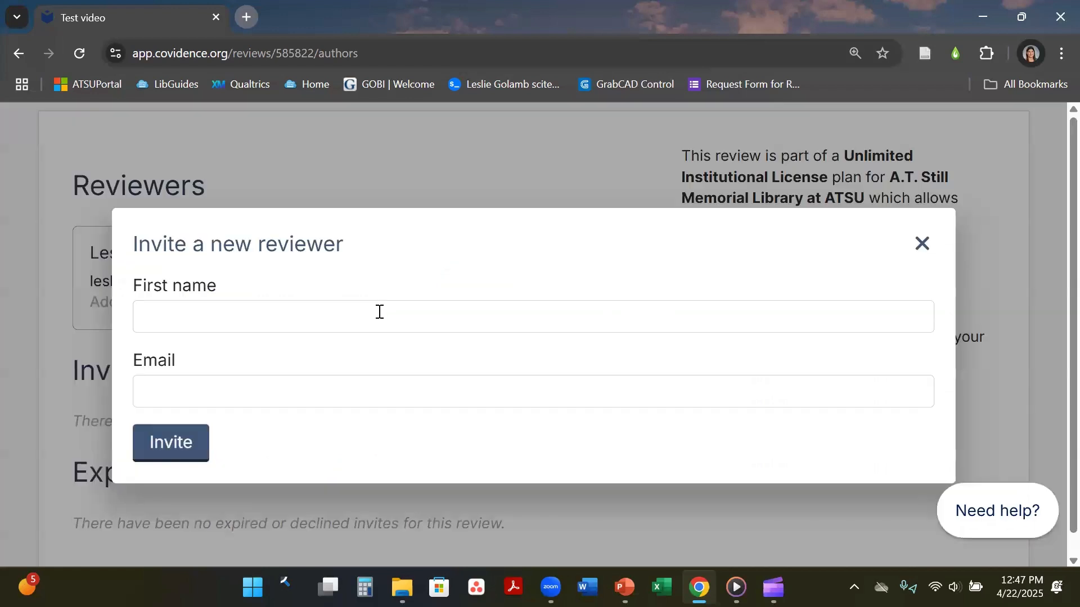
left_click(379, 311)
key("Down")
left_click(450, 405)
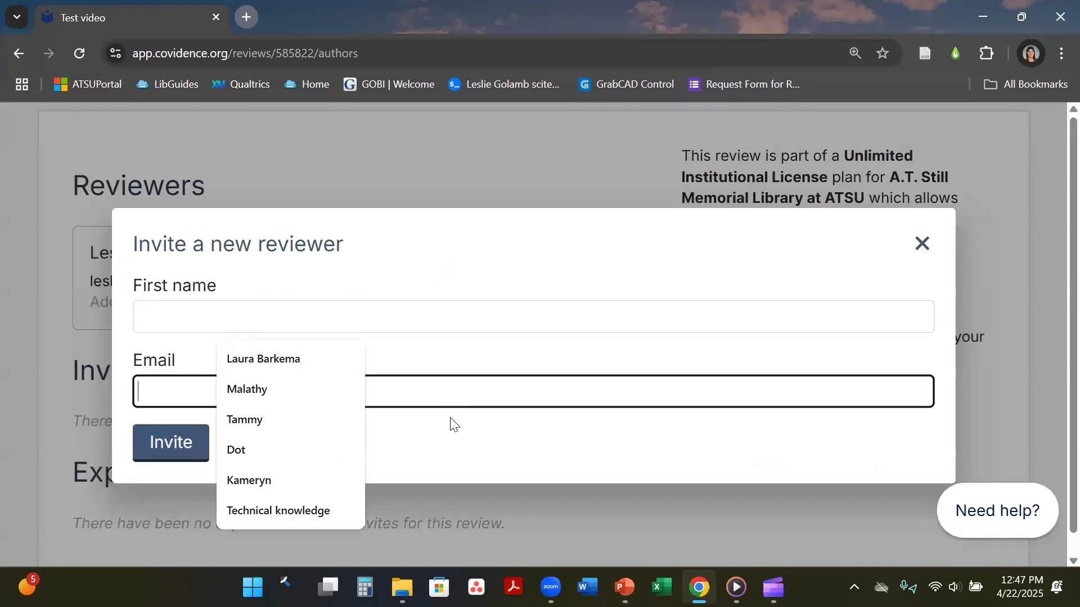
left_click(485, 470)
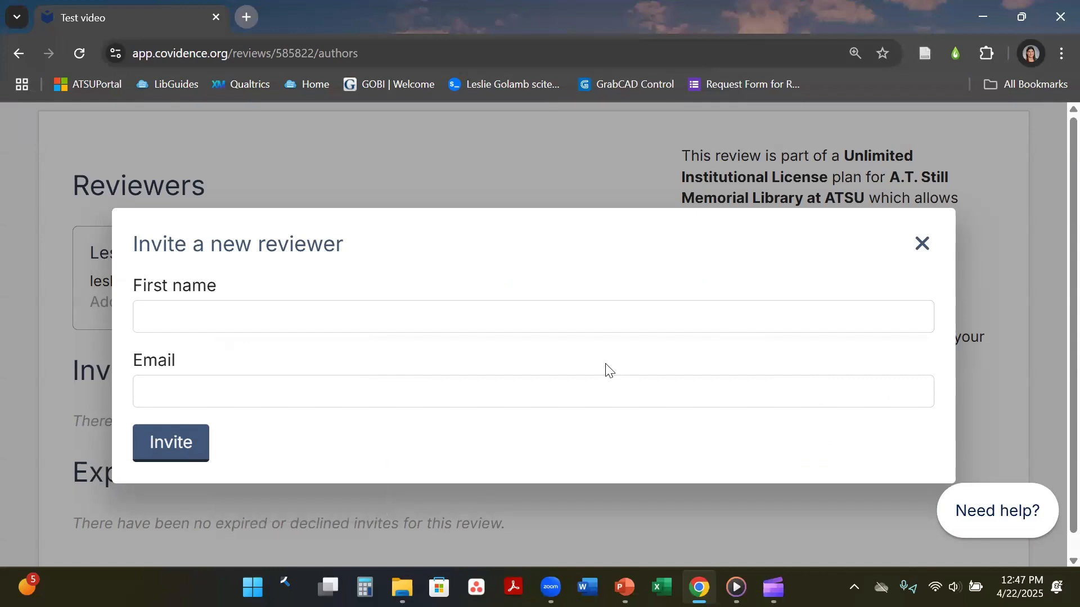
left_click(921, 242)
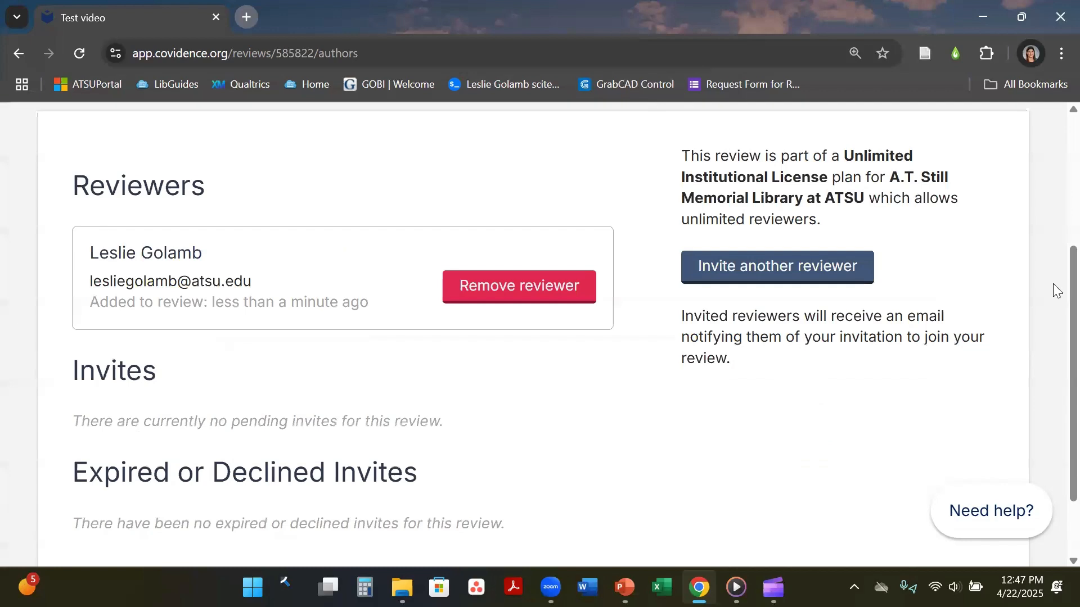
scroll(1053, 247, "up", 1)
scroll(1053, 225, "up", 4)
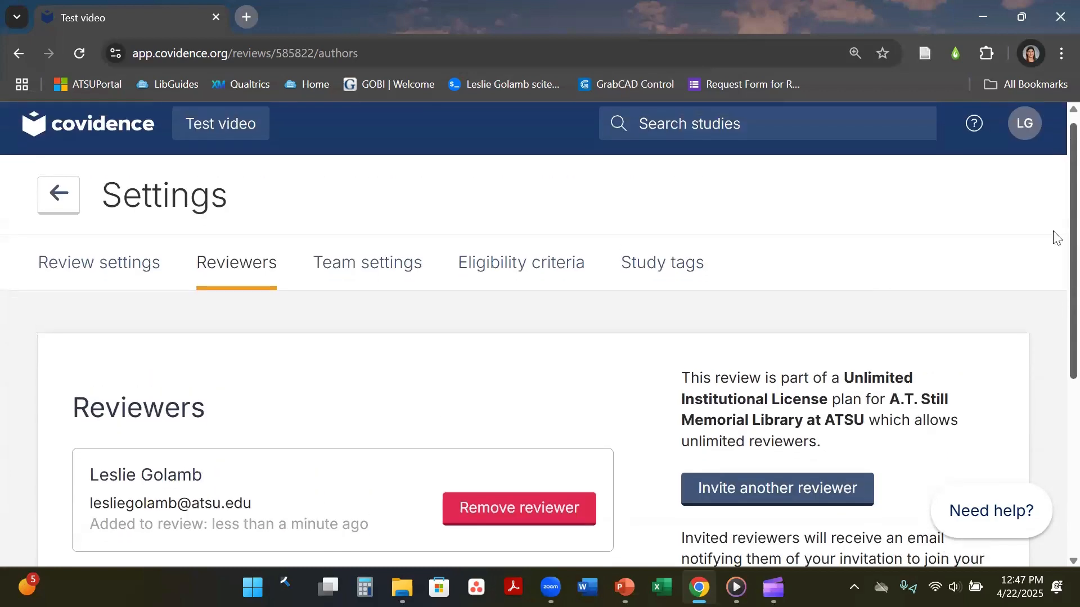
scroll(1051, 270, "down", 4)
scroll(1053, 299, "up", 1)
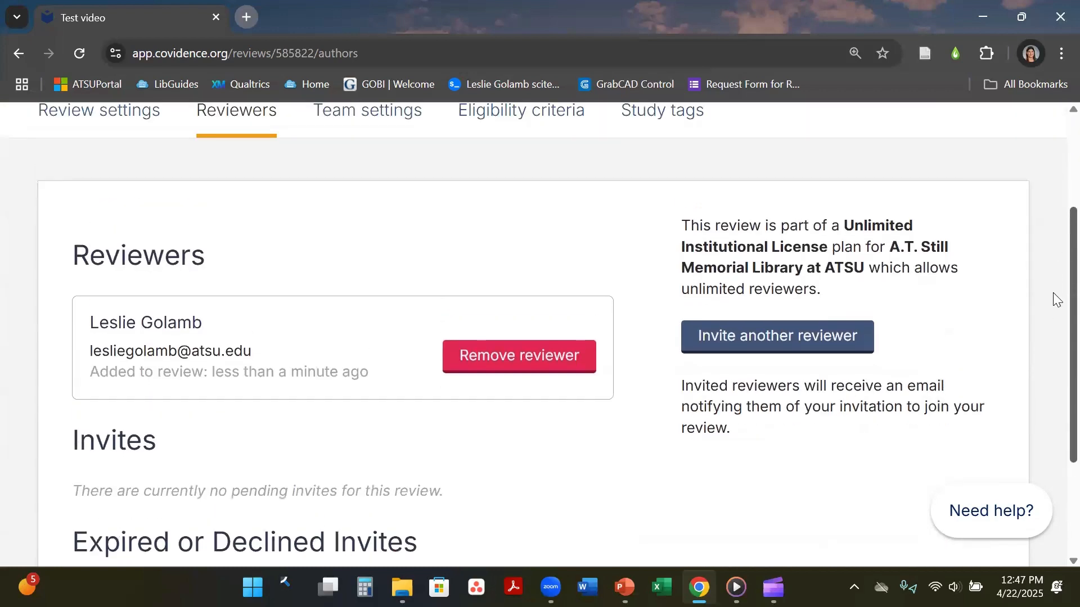
scroll(1053, 308, "down", 2)
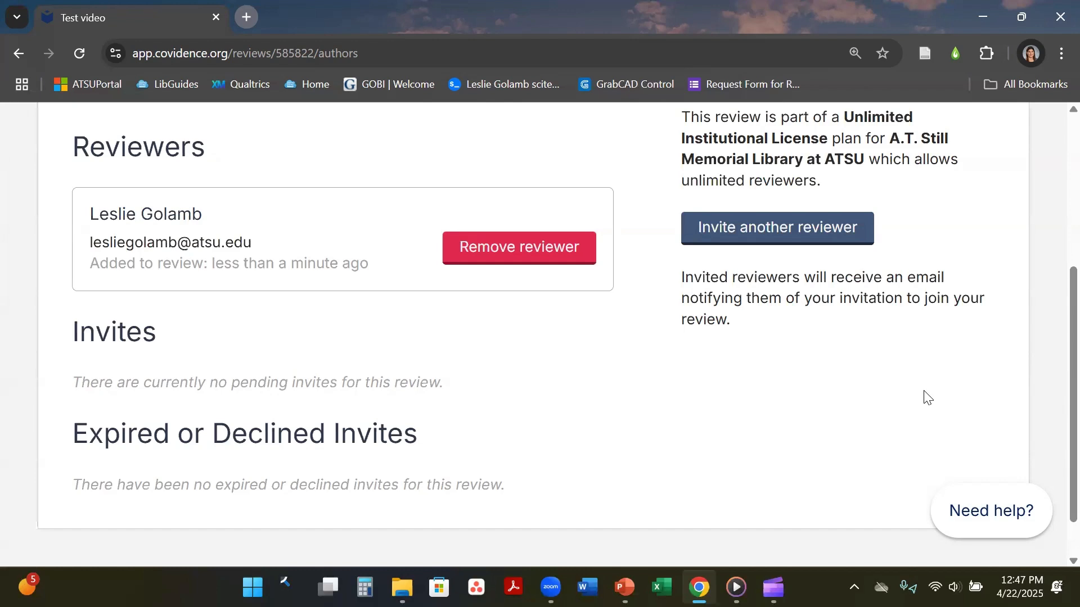
scroll(1053, 368, "up", 3)
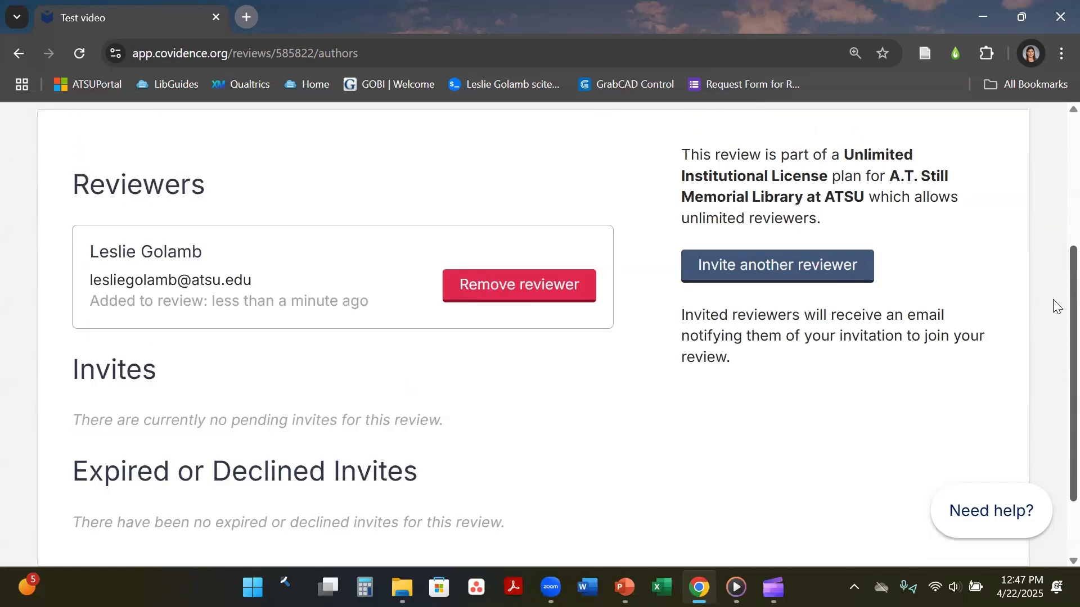
scroll(1055, 259, "up", 2)
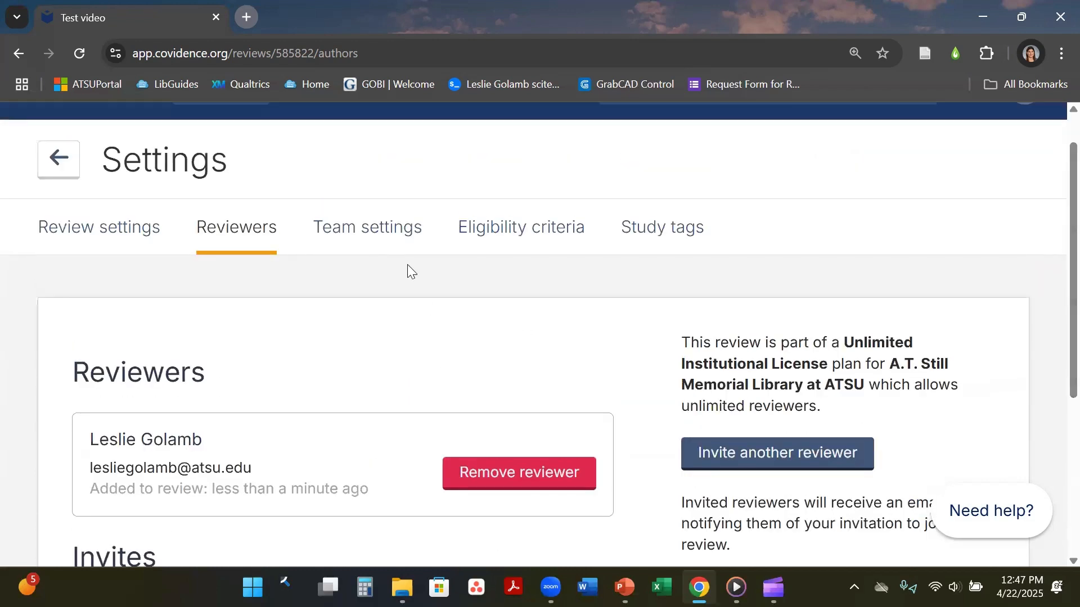
Open Review settings and click into the blank Search Strategy and review citation fields.
left_click(73, 243)
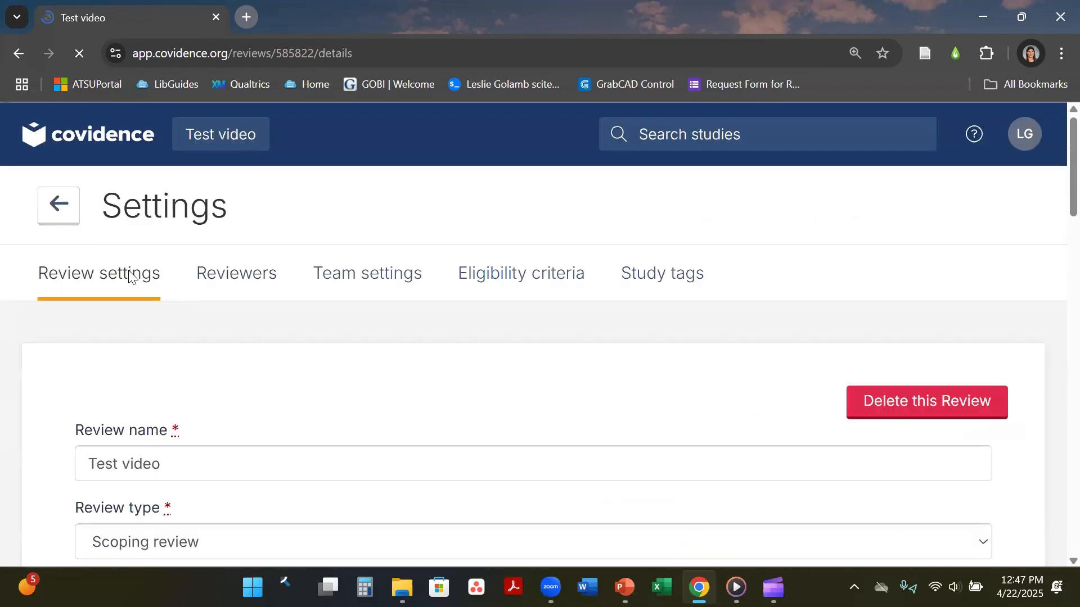
scroll(1052, 148, "down", 8)
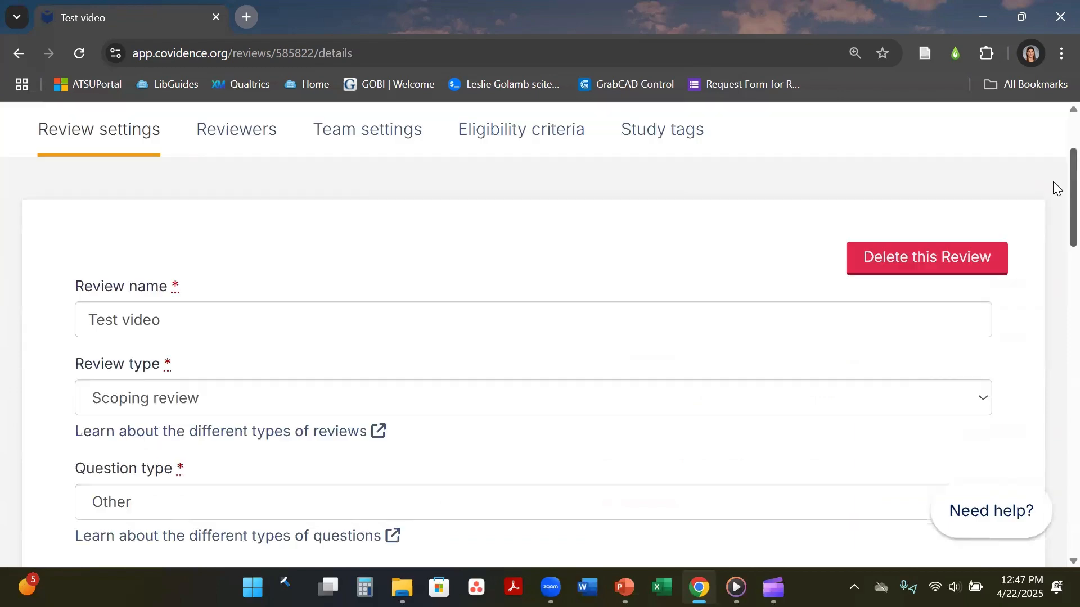
scroll(1052, 281, "down", 4)
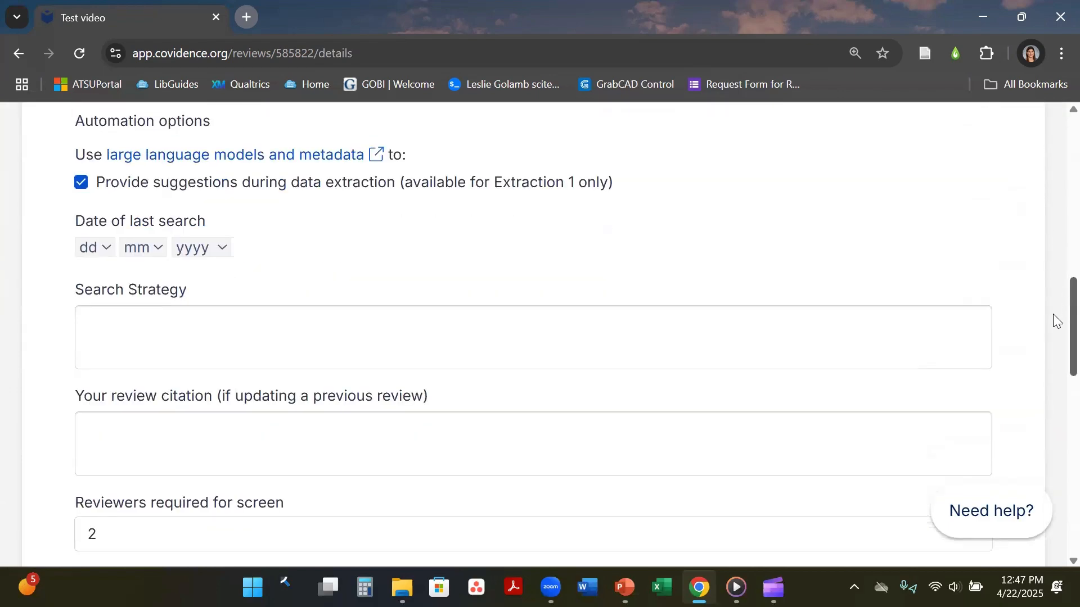
scroll(1052, 285, "down", 1)
scroll(1053, 261, "up", 3)
scroll(1053, 325, "down", 4)
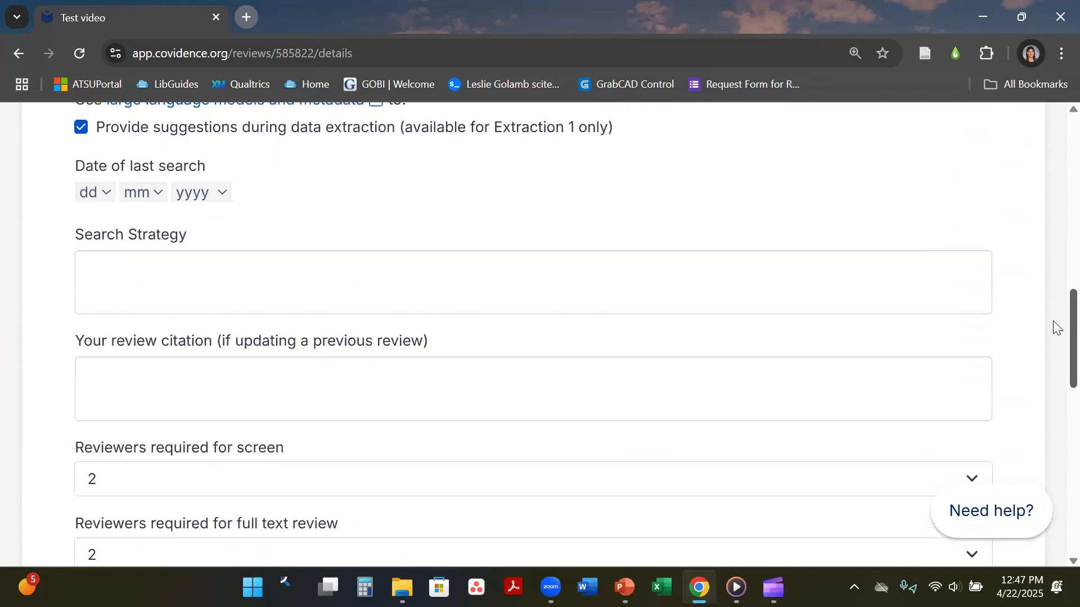
left_click(360, 309)
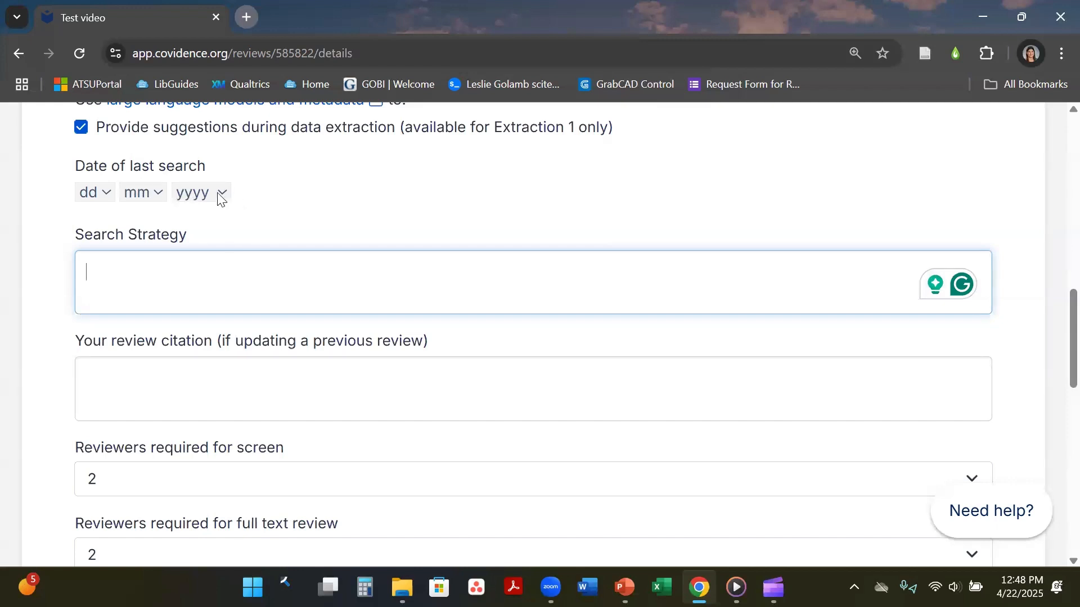
left_click(192, 373)
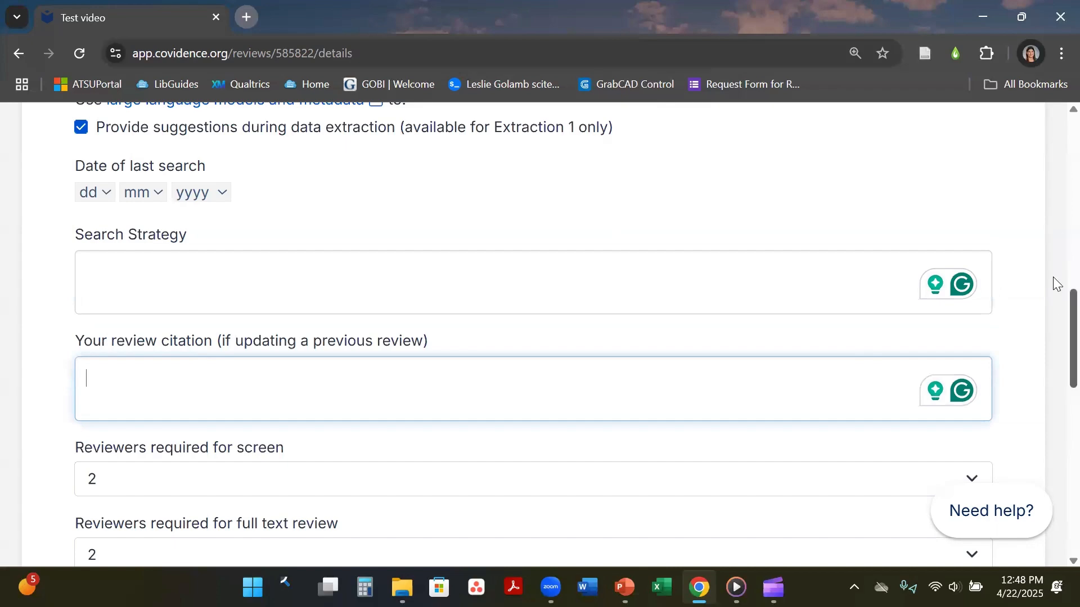
Compare the extraction tools keeping Extraction 2 selected, then go to Team settings.
scroll(1055, 304, "down", 3)
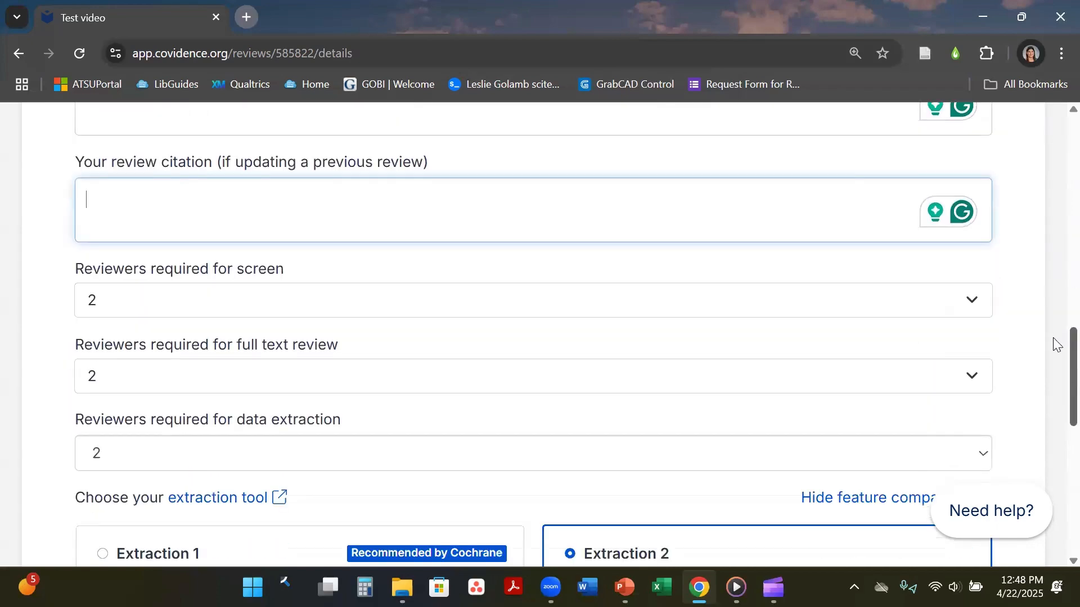
scroll(1054, 360, "down", 2)
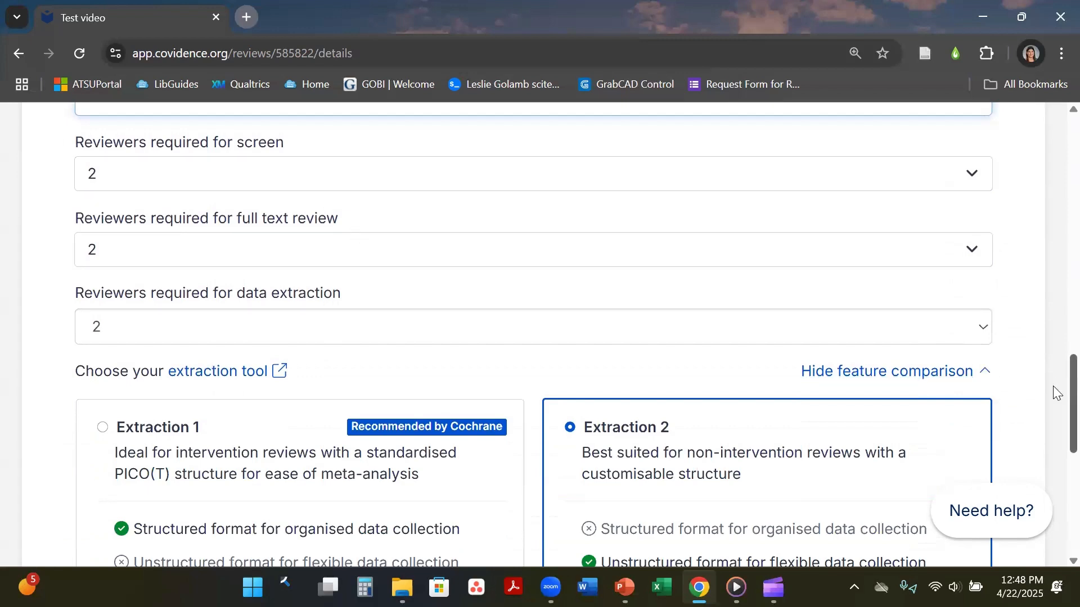
scroll(1055, 393, "down", 3)
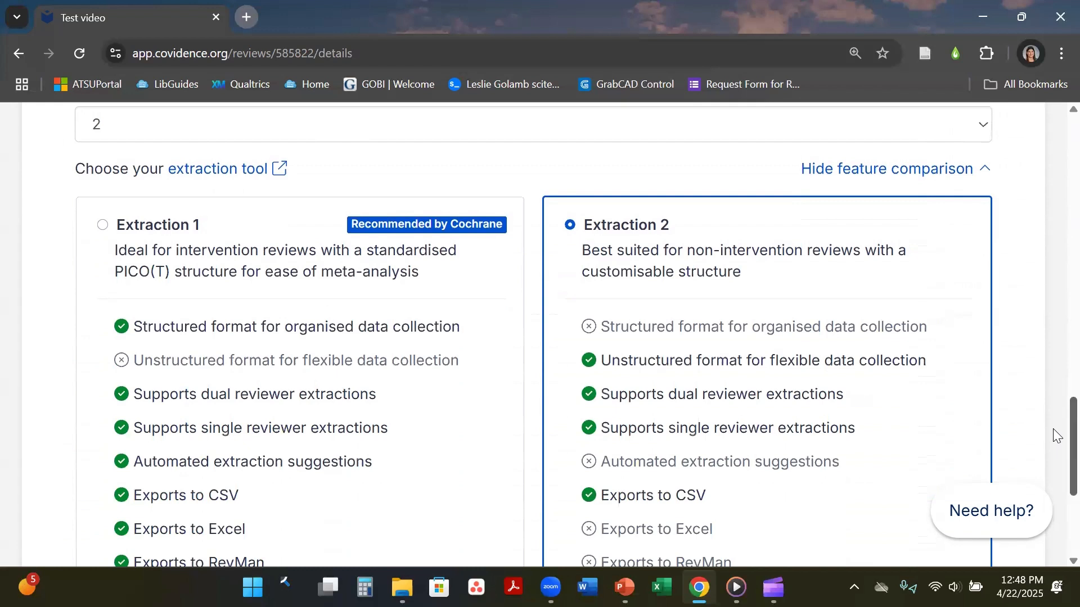
scroll(1055, 434, "down", 1)
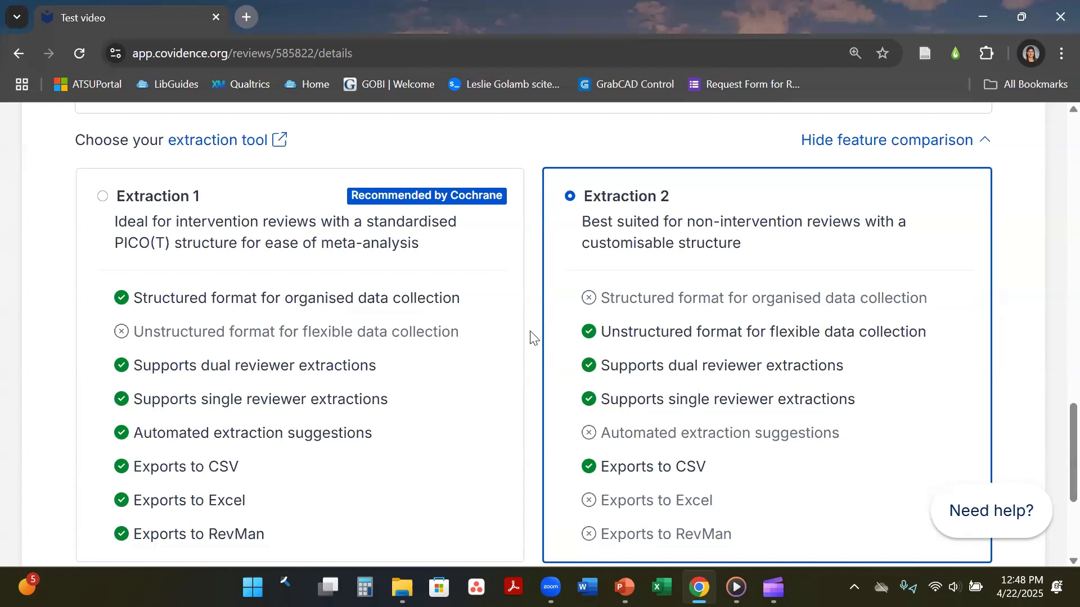
scroll(1055, 441, "down", 2)
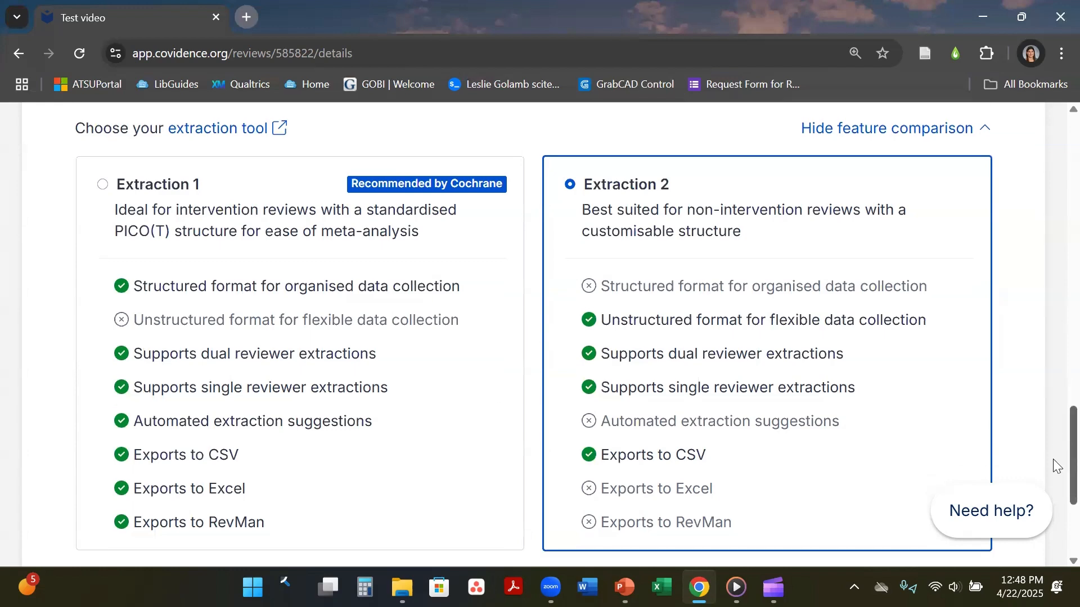
scroll(1056, 466, "up", 4)
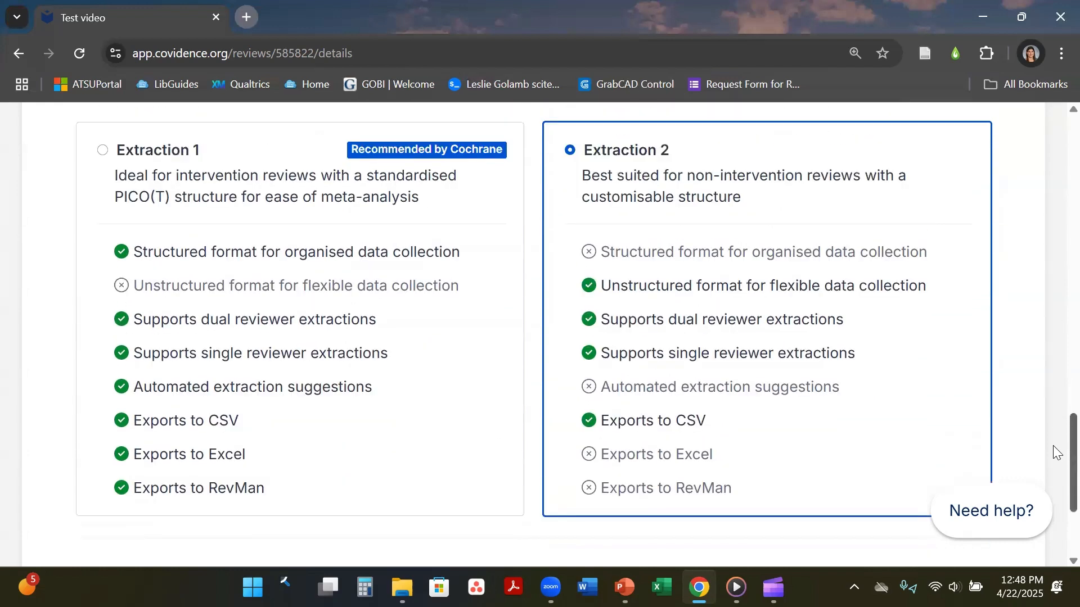
scroll(1056, 419, "up", 1)
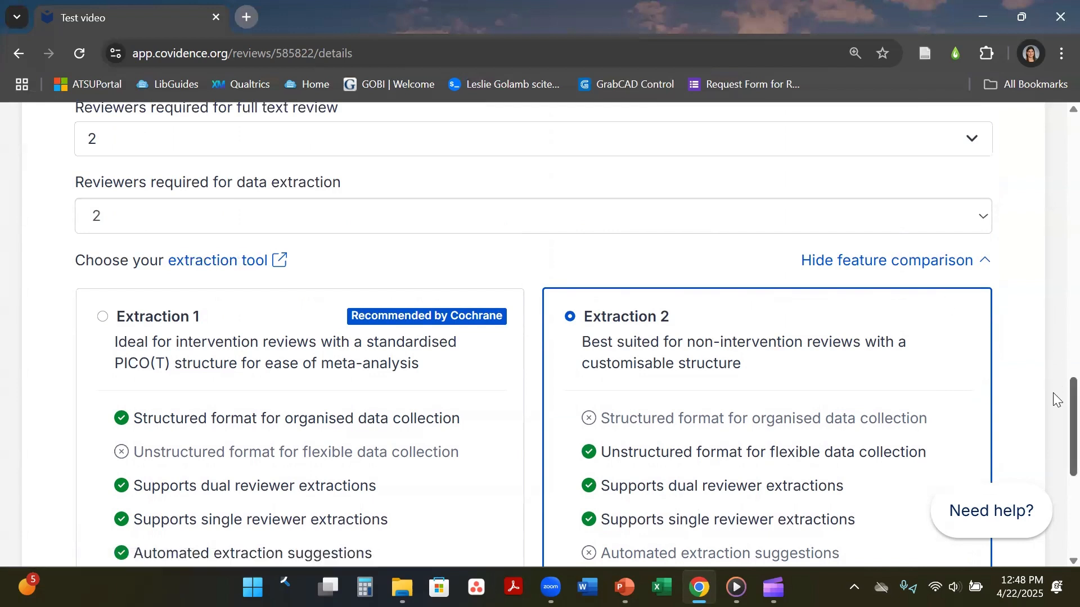
left_click_drag(1056, 400, 1056, 147)
left_click(389, 216)
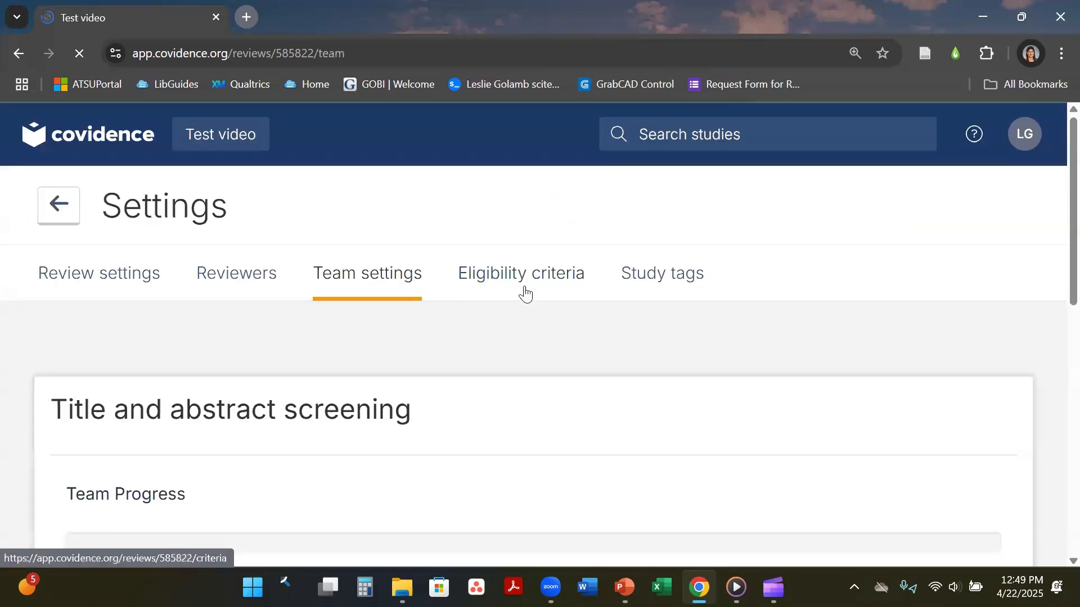
scroll(1054, 205, "down", 4)
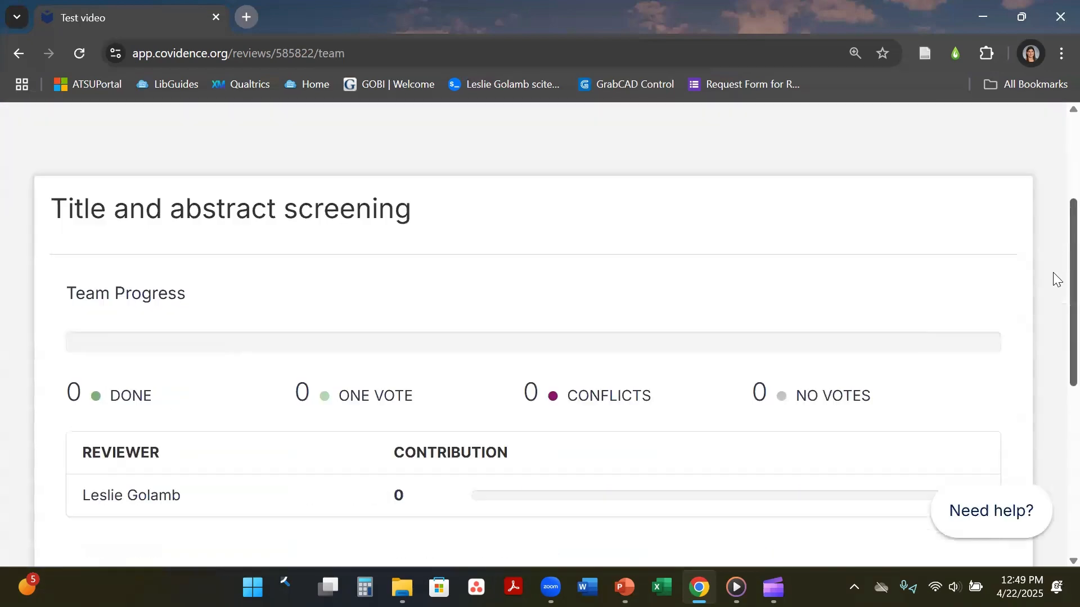
scroll(1056, 290, "down", 2)
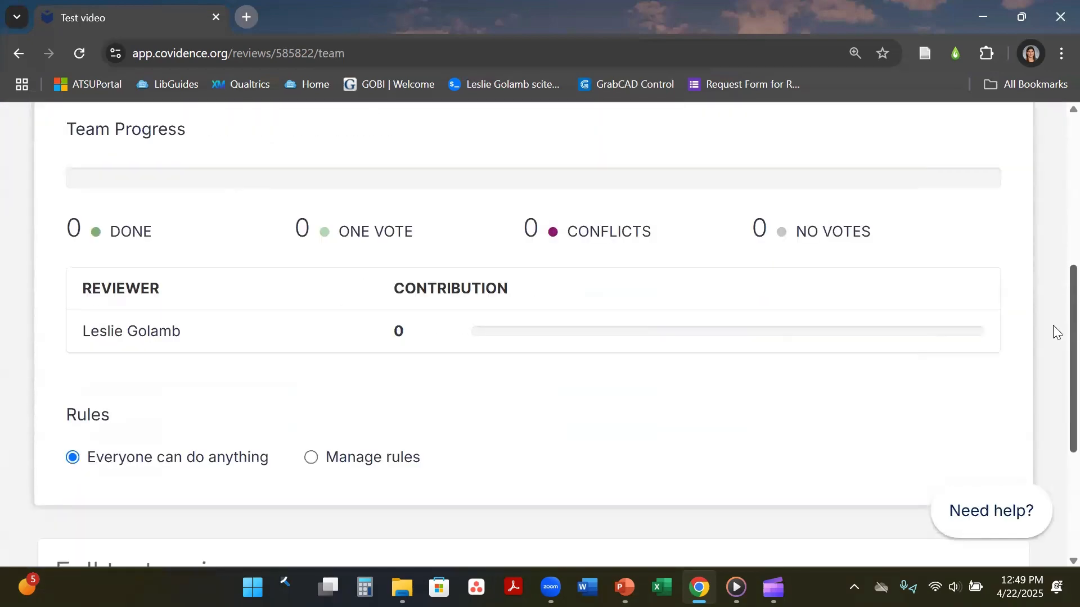
scroll(1055, 320, "up", 1)
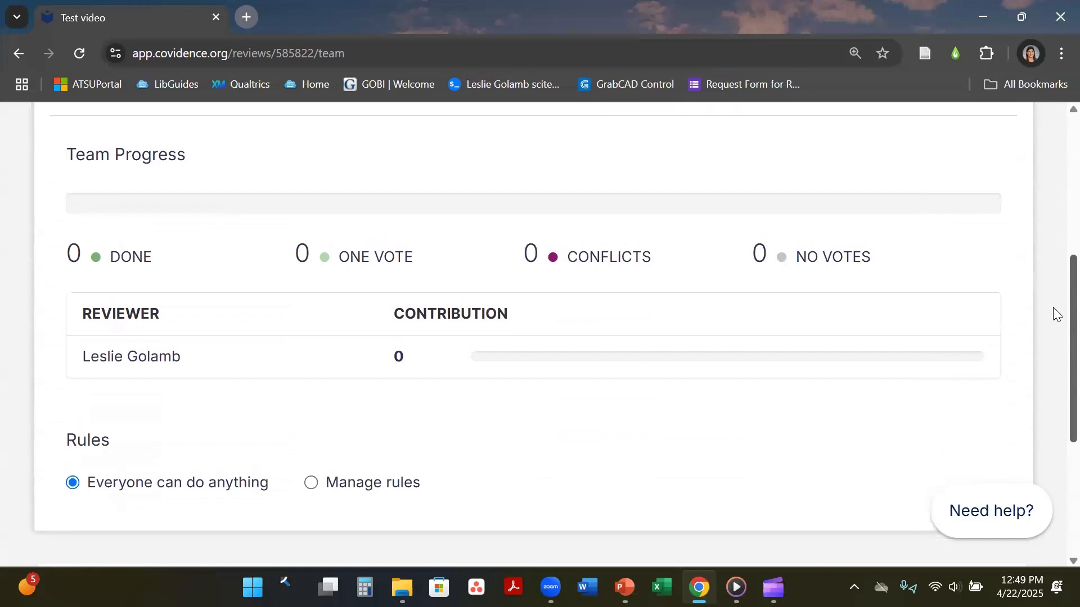
scroll(1053, 306, "down", 5)
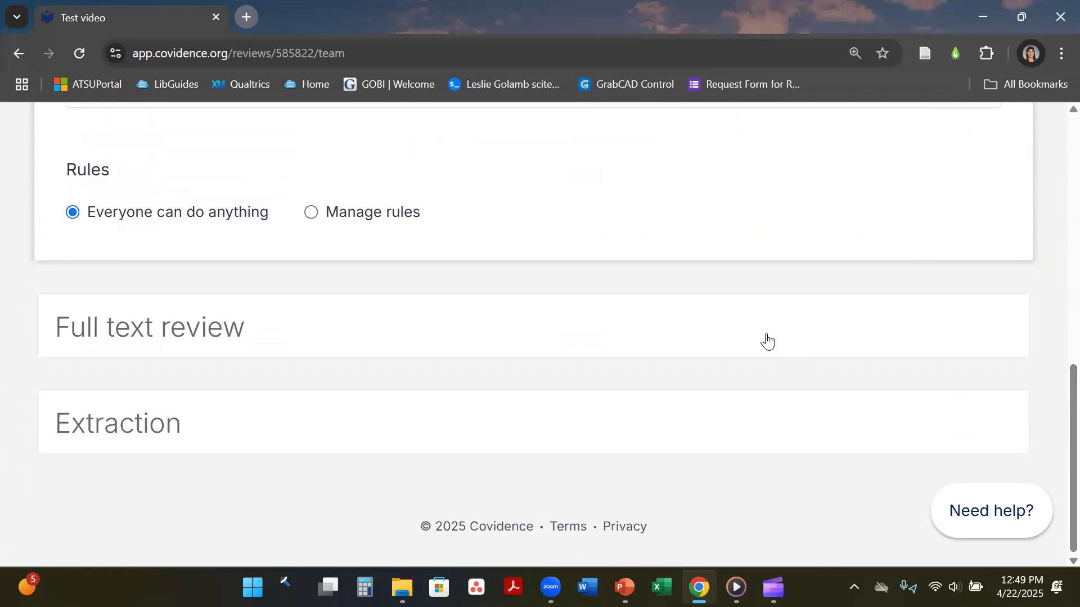
left_click(767, 336)
left_click(656, 431)
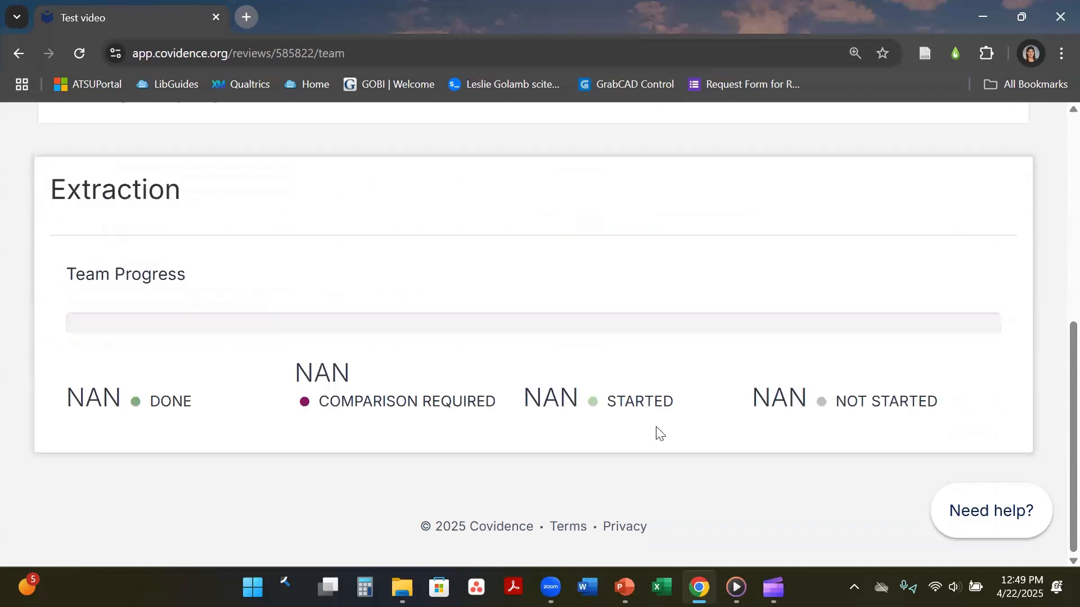
scroll(1053, 365, "up", 4)
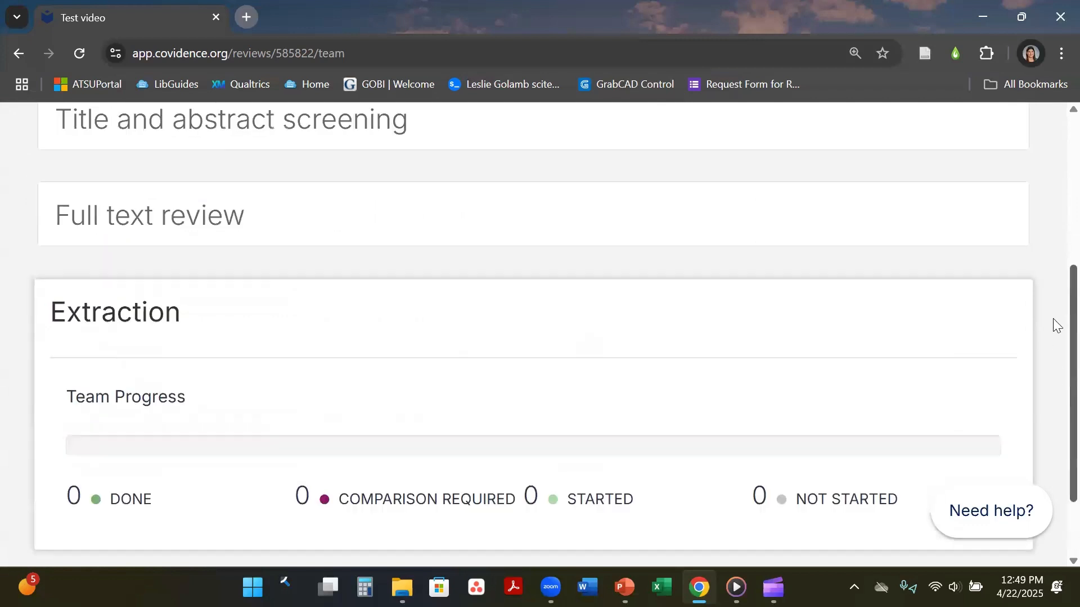
left_click(738, 233)
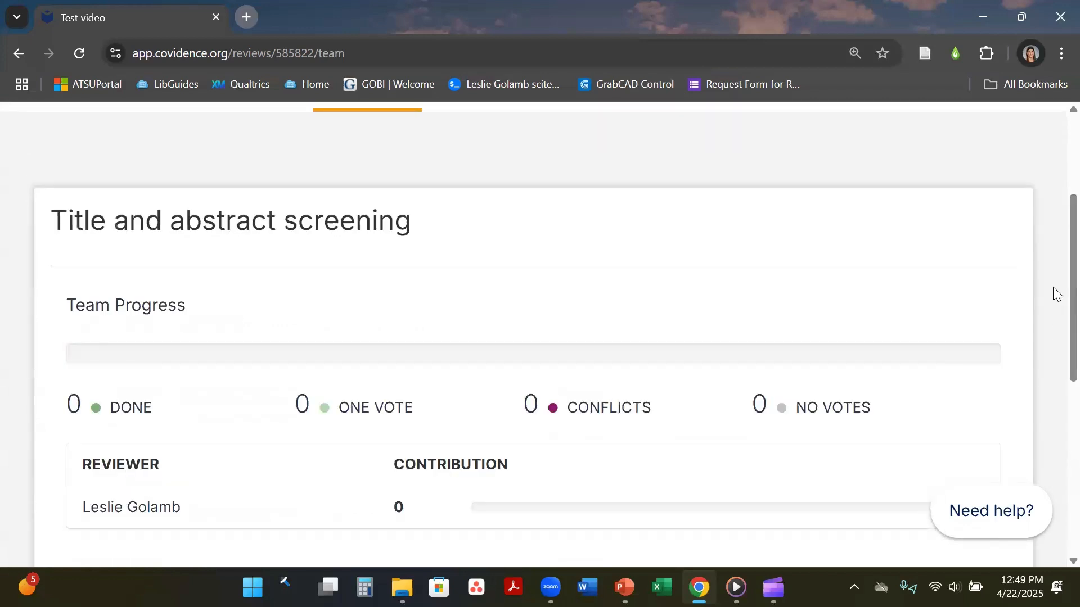
scroll(1051, 383, "down", 5)
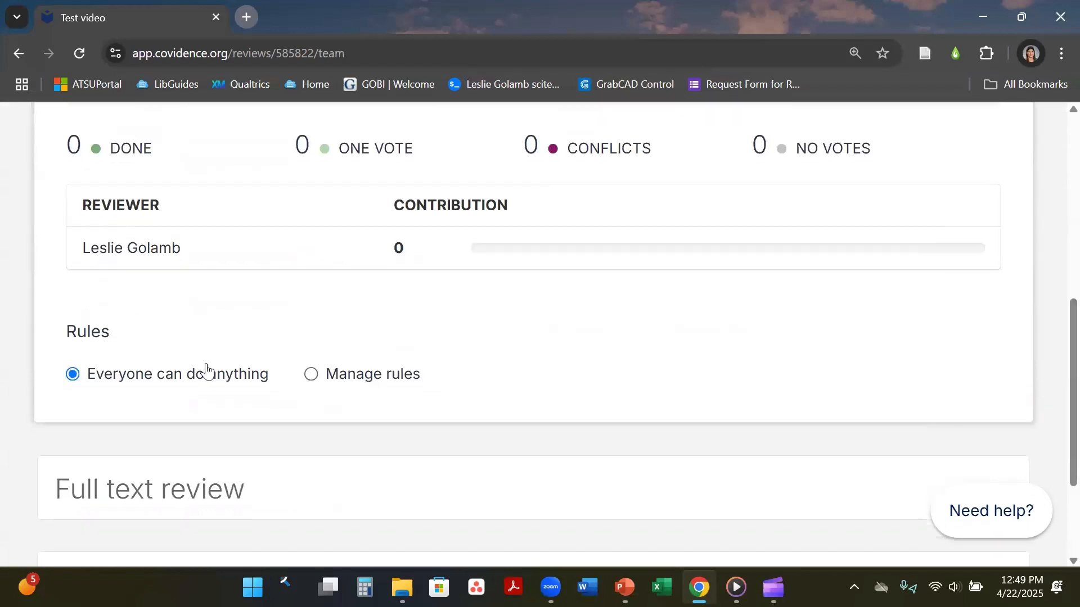
left_click(347, 377)
left_click(191, 376)
left_click(359, 387)
left_click(176, 384)
left_click(352, 385)
scroll(1052, 381, "up", 1)
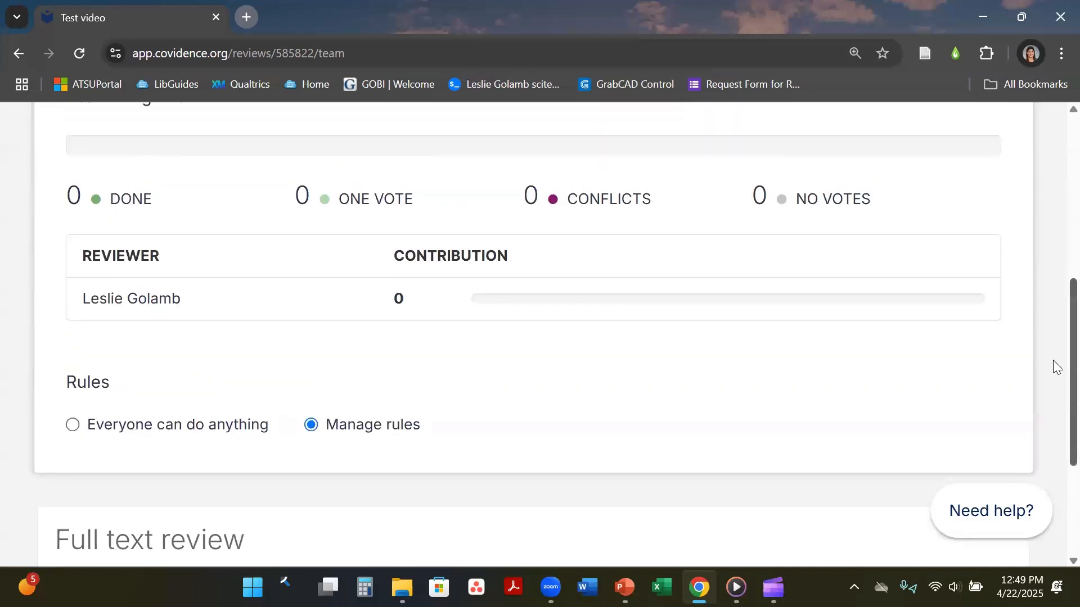
left_click(152, 433)
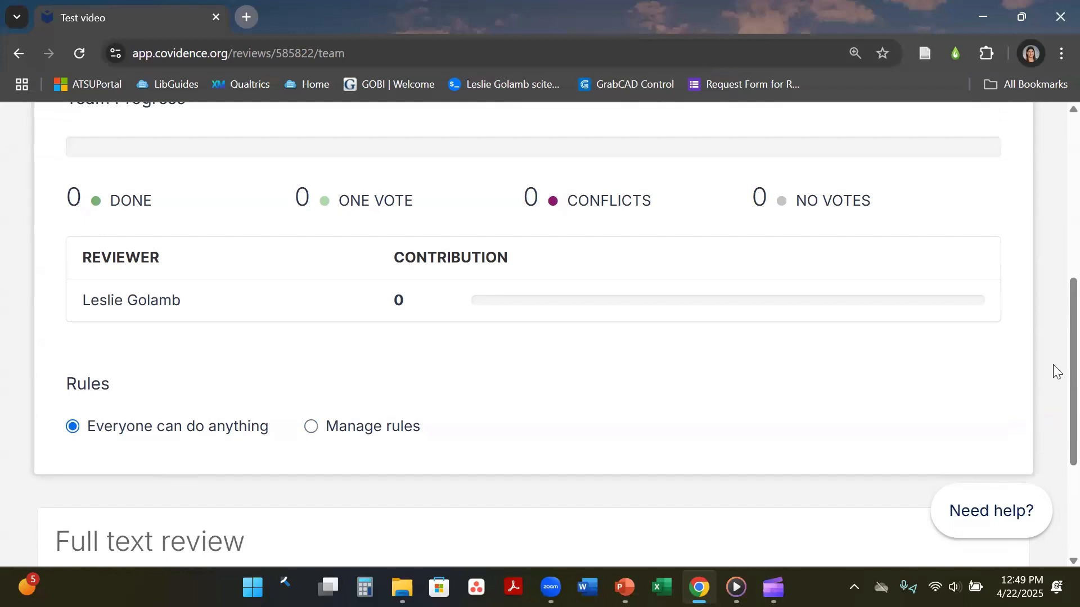
scroll(1052, 337, "up", 5)
scroll(1054, 237, "up", 2)
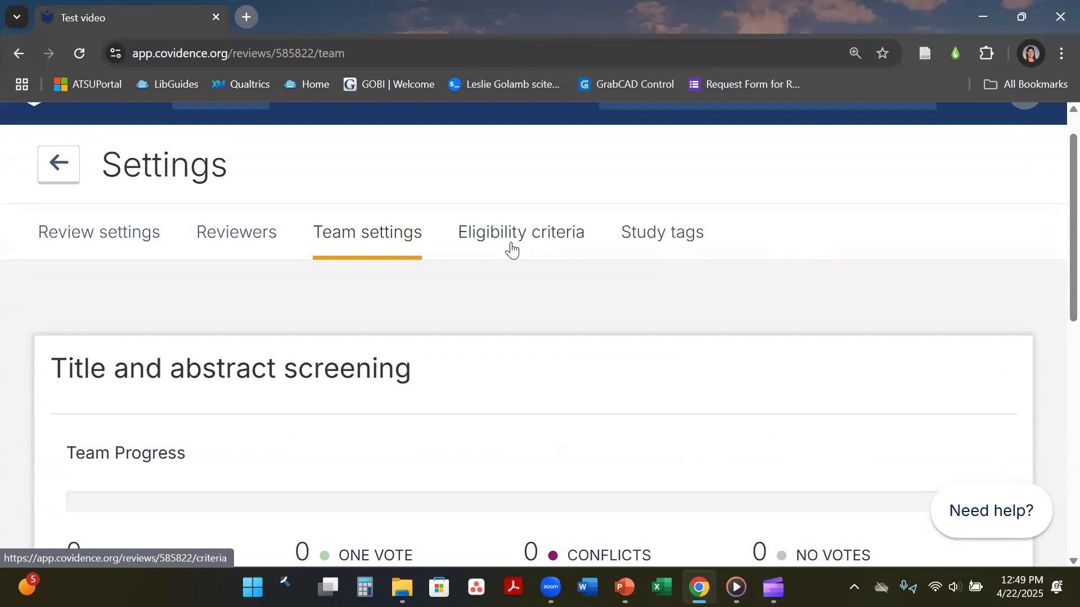
Open Eligibility criteria and look over the empty Population, Intervention and other PICOS fields.
left_click(511, 247)
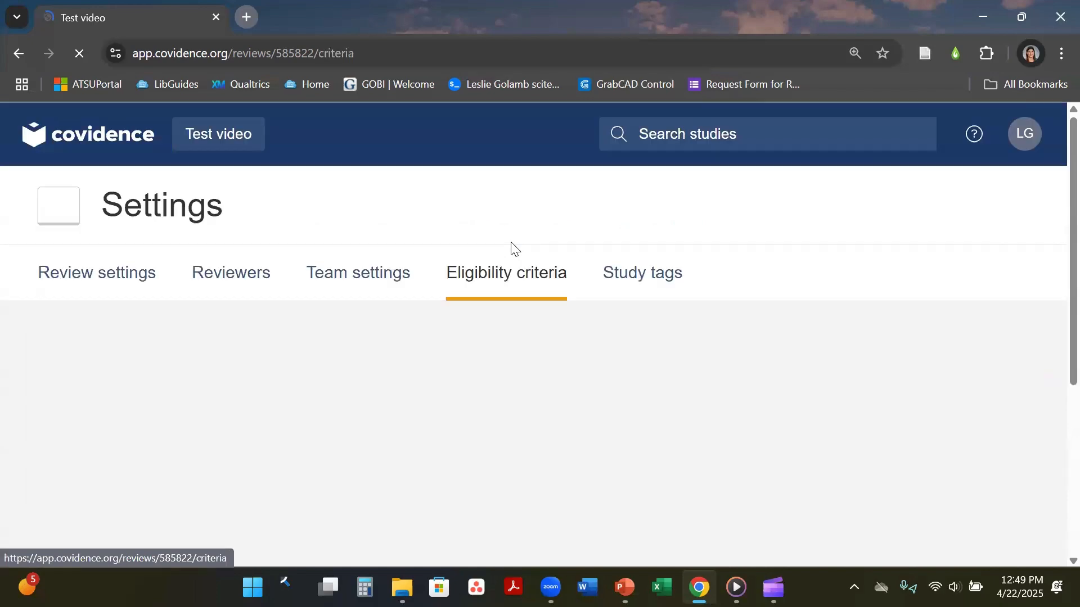
scroll(1055, 174, "down", 2)
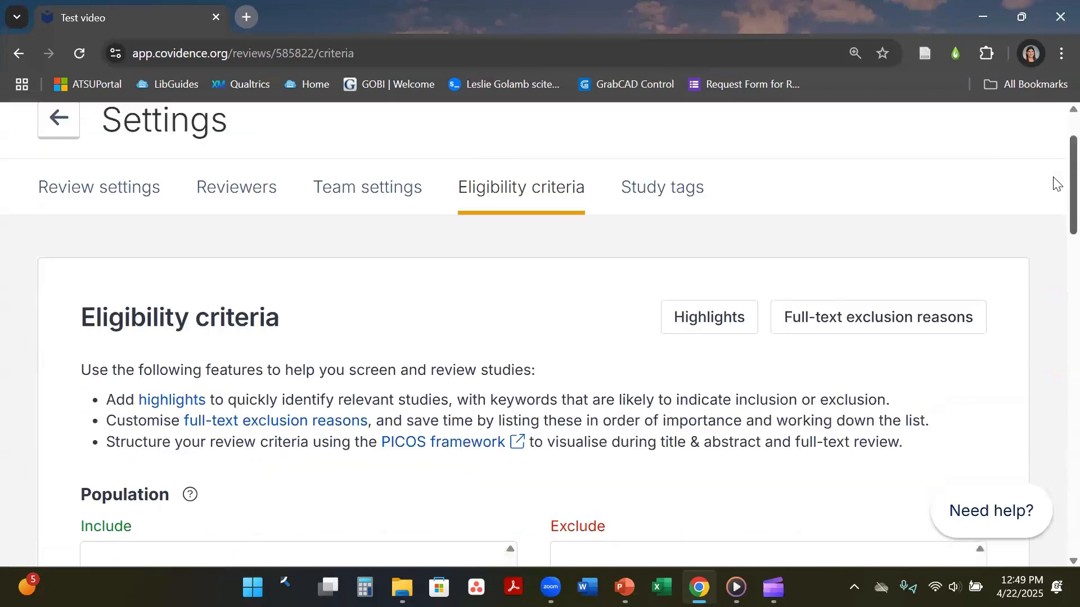
scroll(1054, 194, "down", 2)
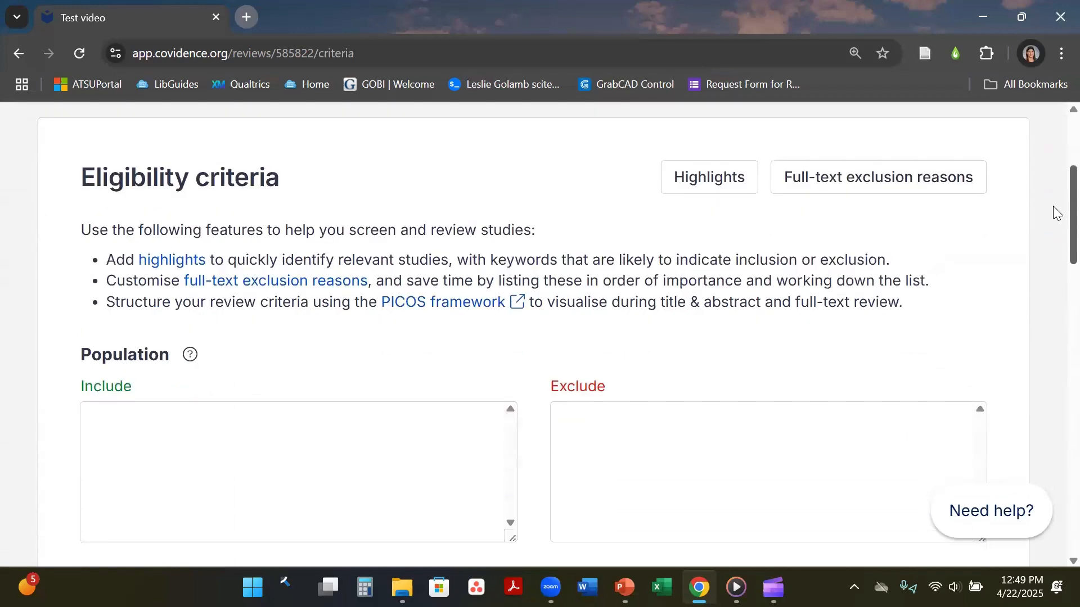
scroll(1055, 224, "down", 1)
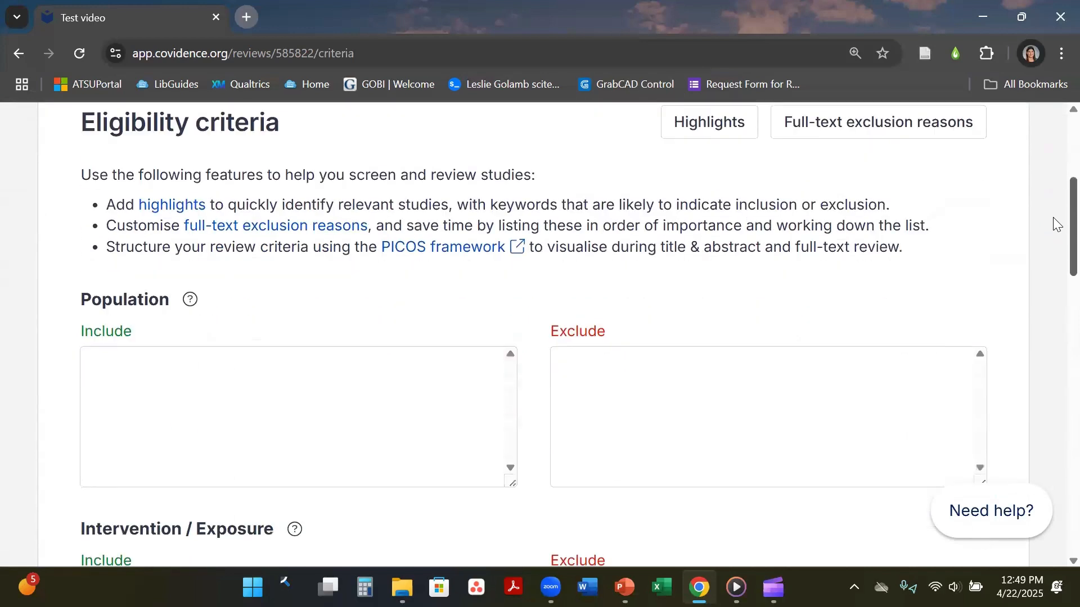
scroll(1055, 236, "down", 2)
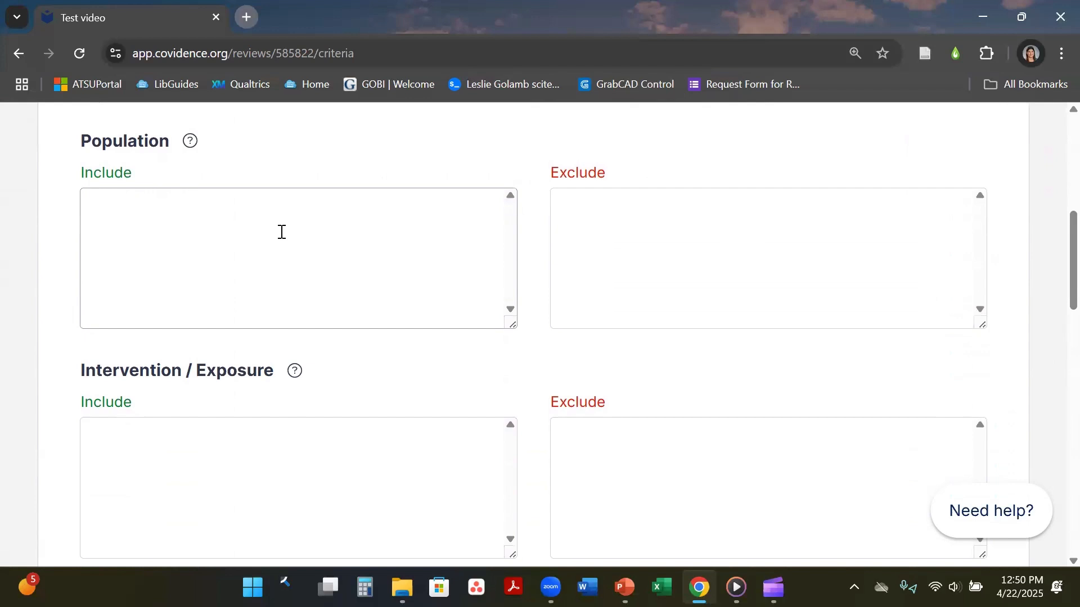
left_click(568, 237)
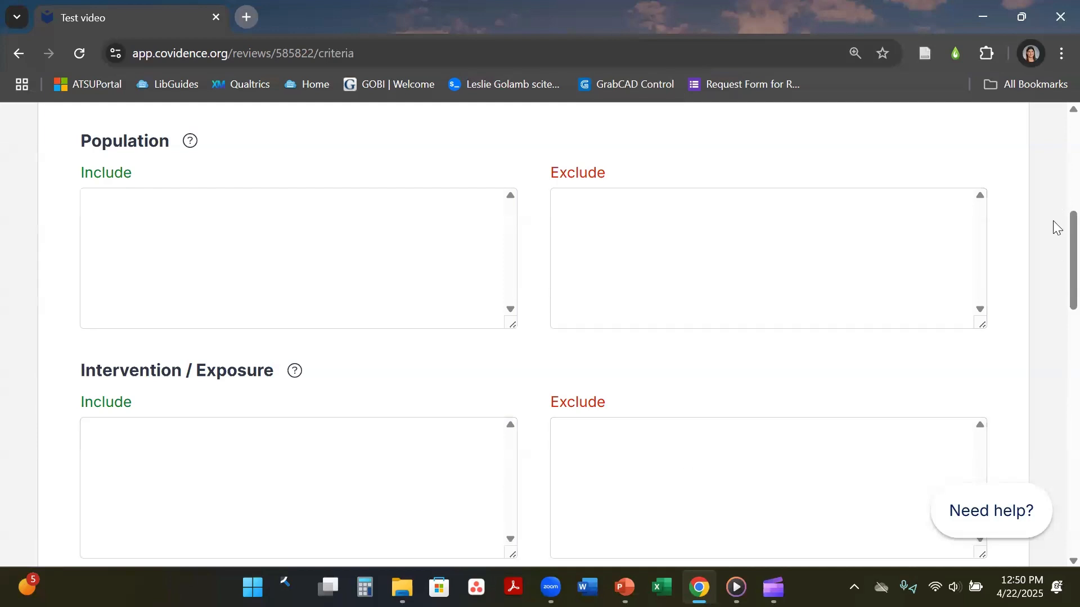
scroll(1053, 242, "down", 5)
scroll(1056, 307, "down", 2)
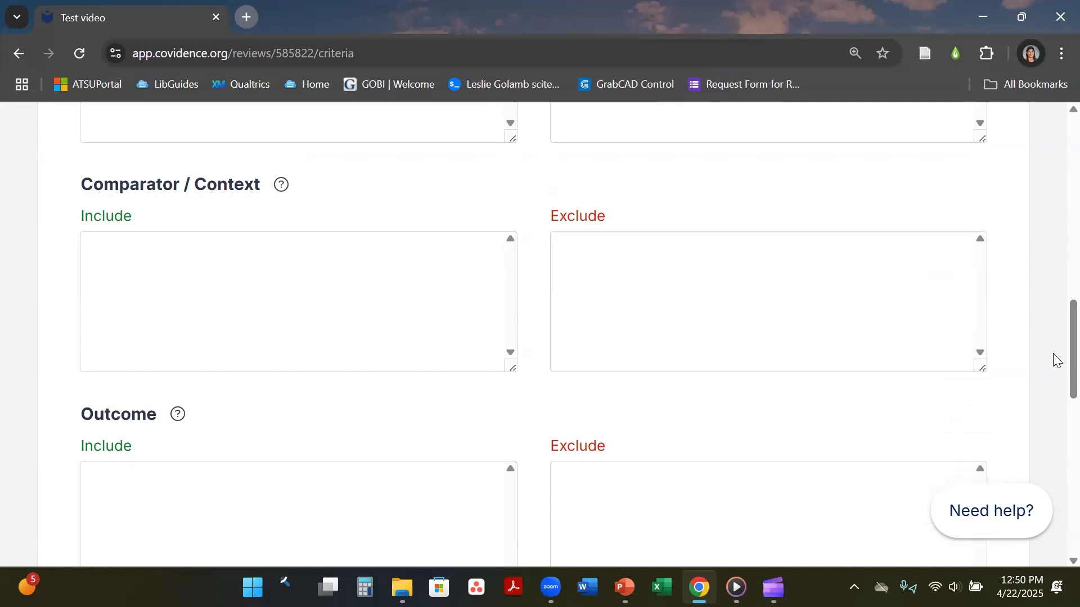
scroll(1054, 338, "down", 4)
scroll(1056, 388, "down", 3)
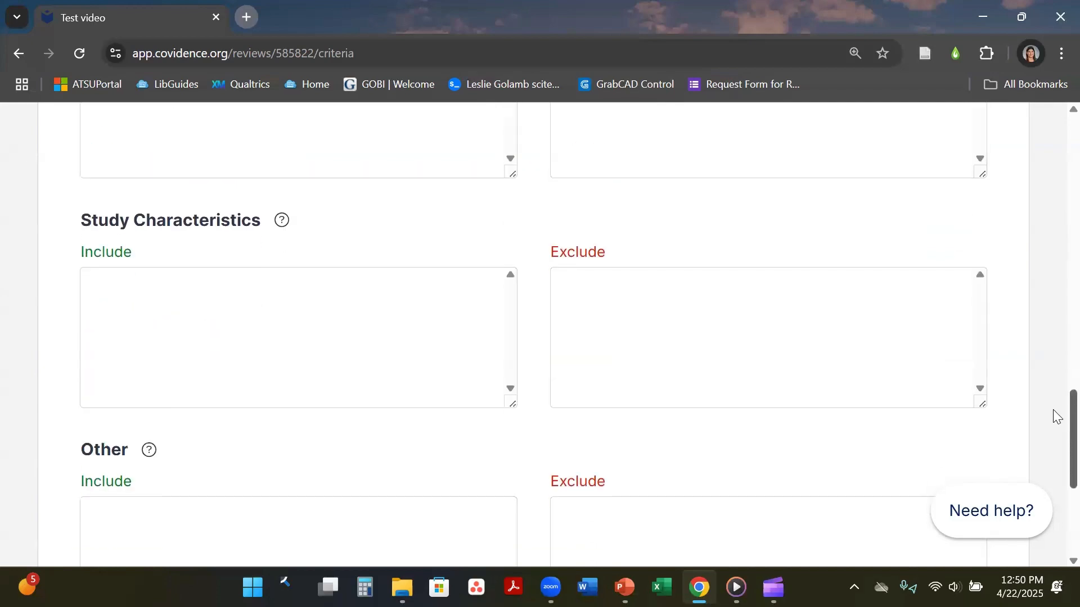
scroll(1056, 416, "up", 15)
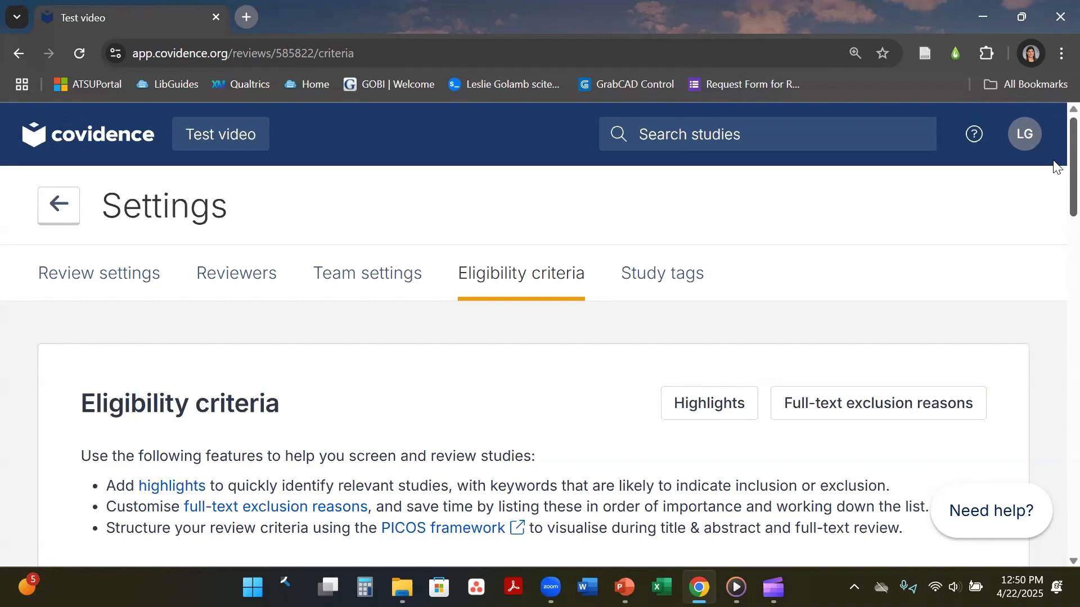
scroll(1056, 188, "down", 2)
Add 'Public Library' to inclusion highlights and 'School Libraries' to exclusion highlights.
left_click(727, 310)
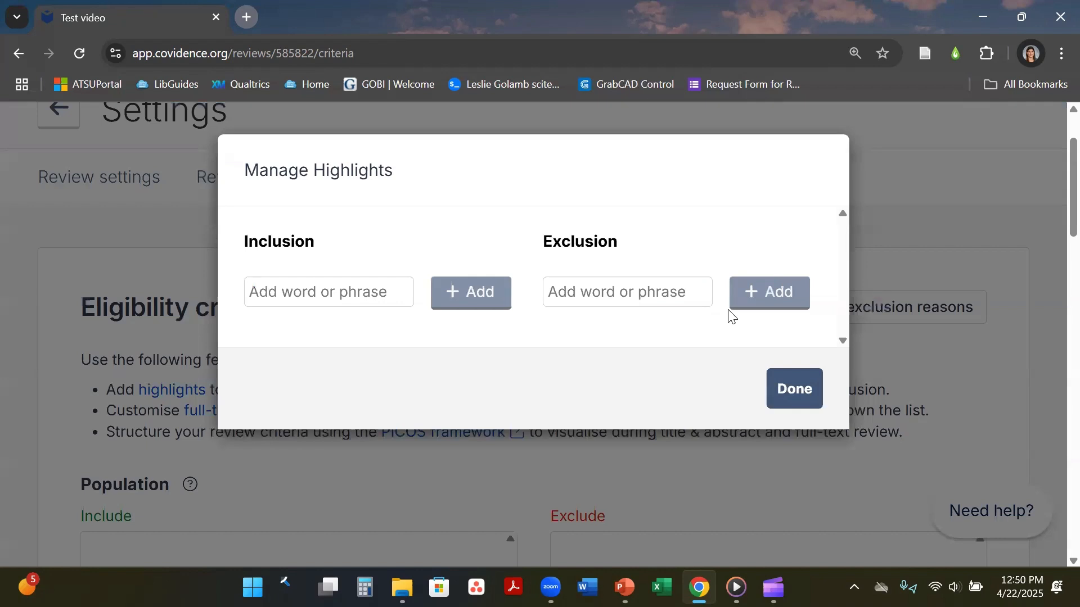
left_click(313, 291)
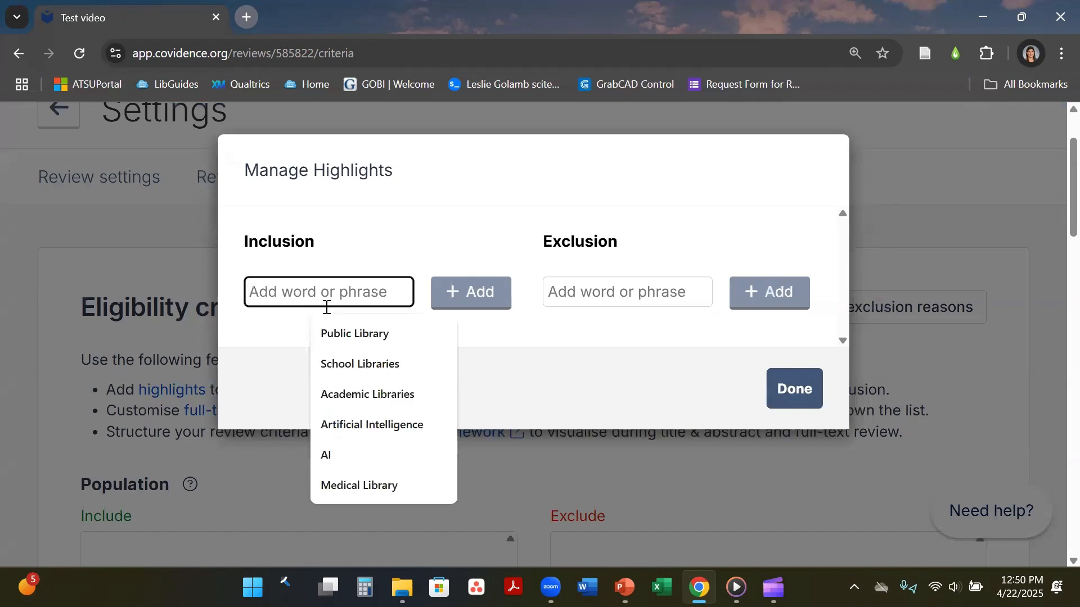
left_click(338, 333)
left_click(559, 294)
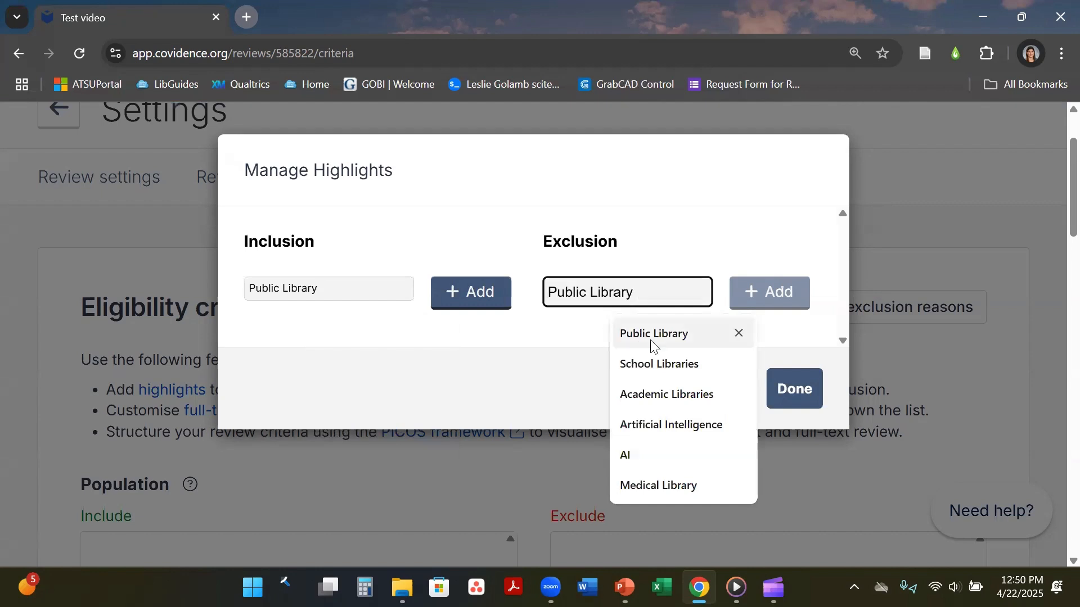
left_click(650, 376)
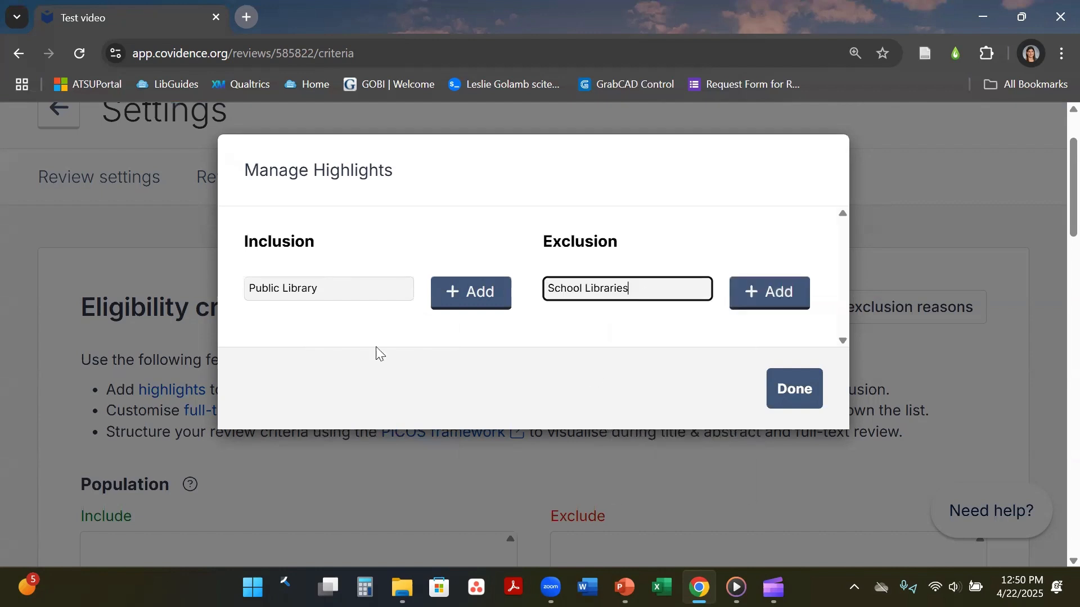
left_click(455, 301)
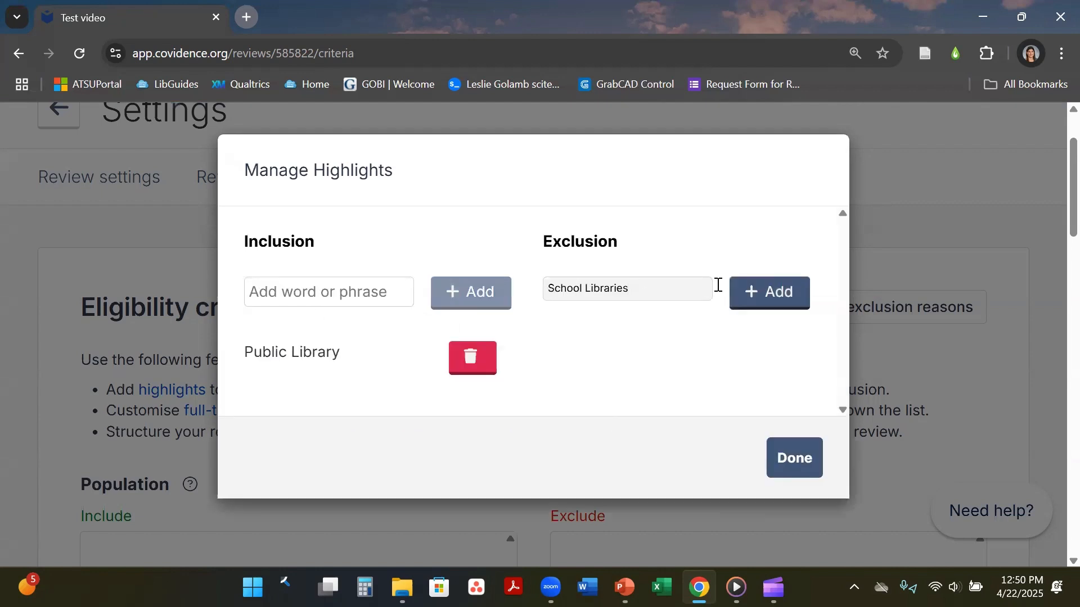
left_click(754, 288)
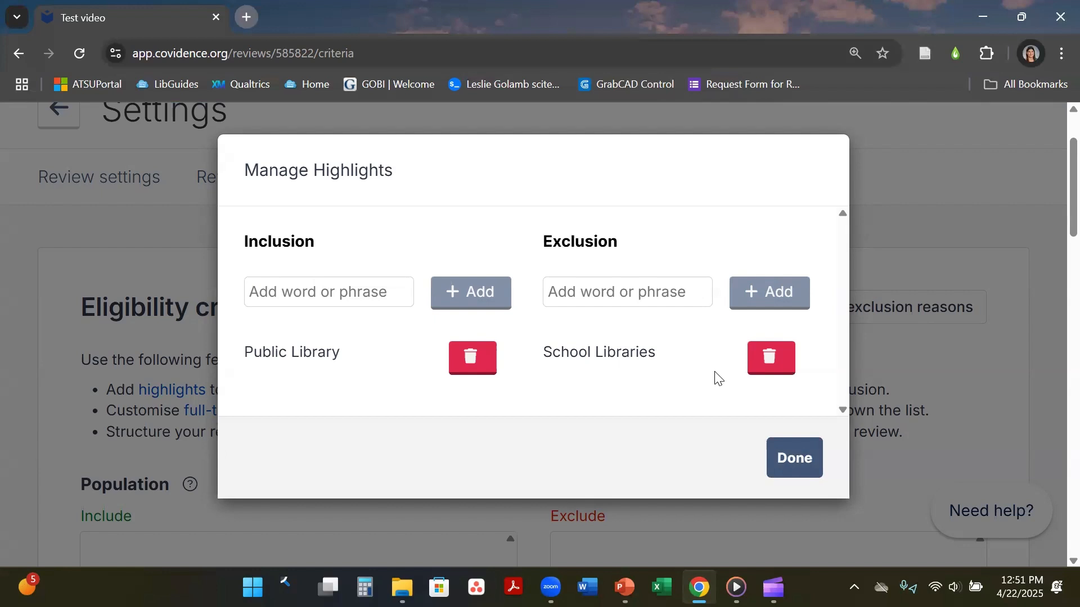
left_click(795, 470)
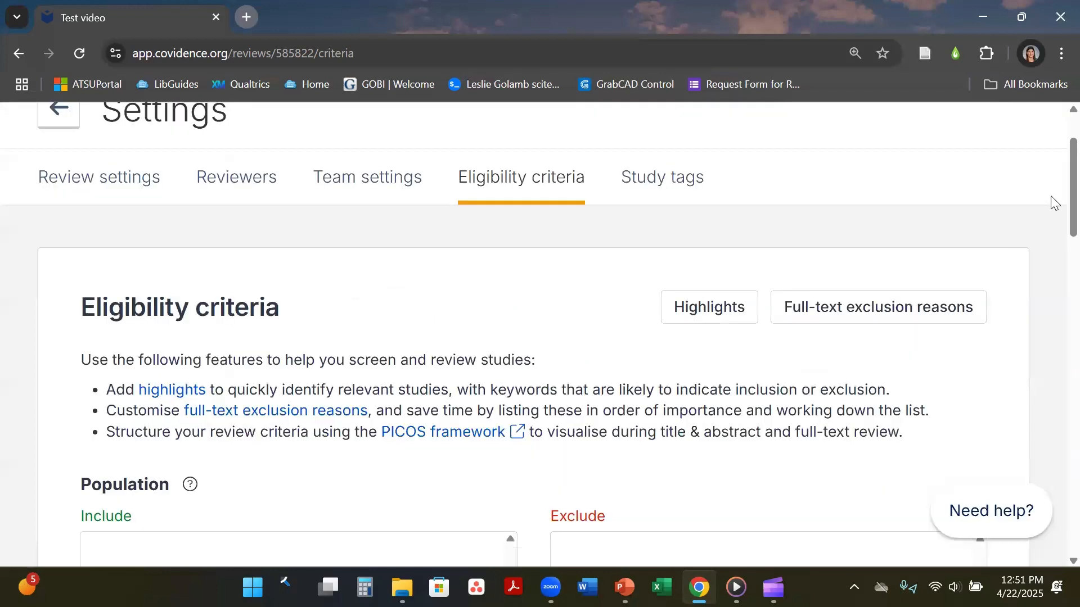
scroll(1057, 182, "down", 1)
scroll(1057, 181, "up", 1)
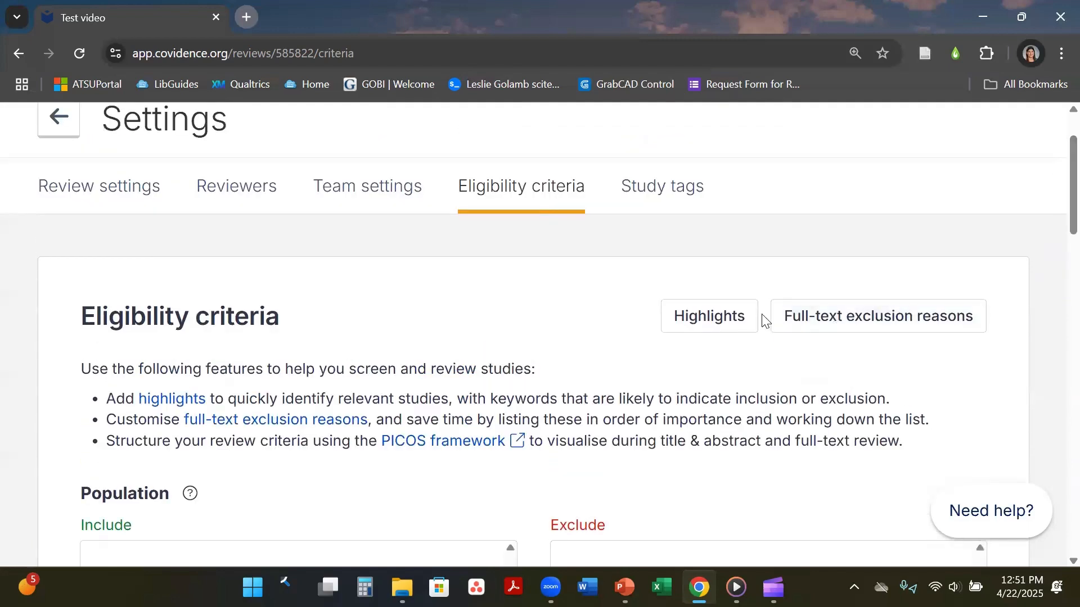
left_click(851, 319)
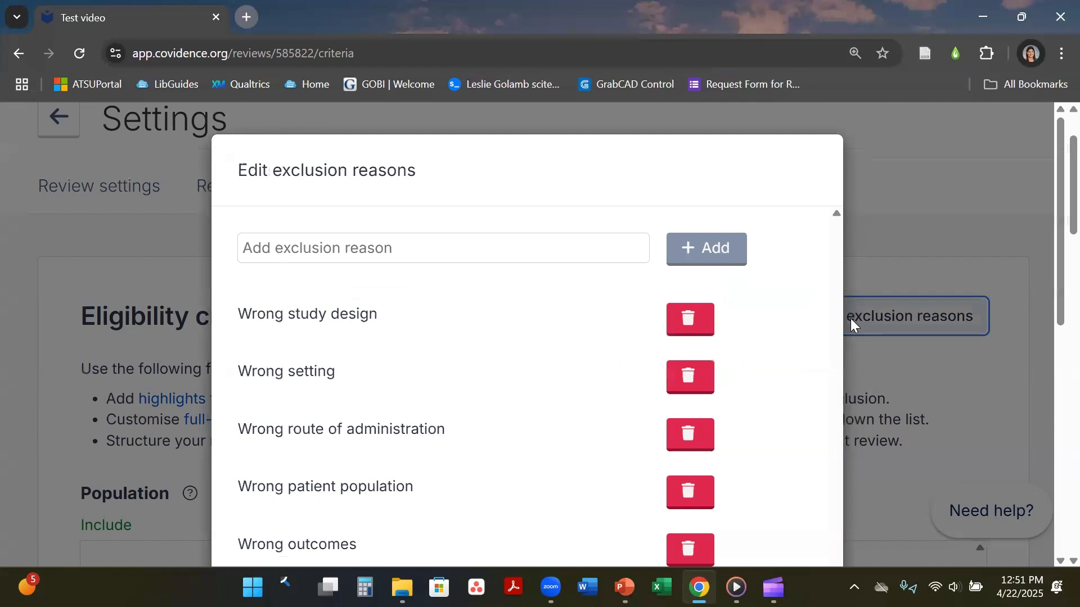
scroll(1053, 174, "down", 2)
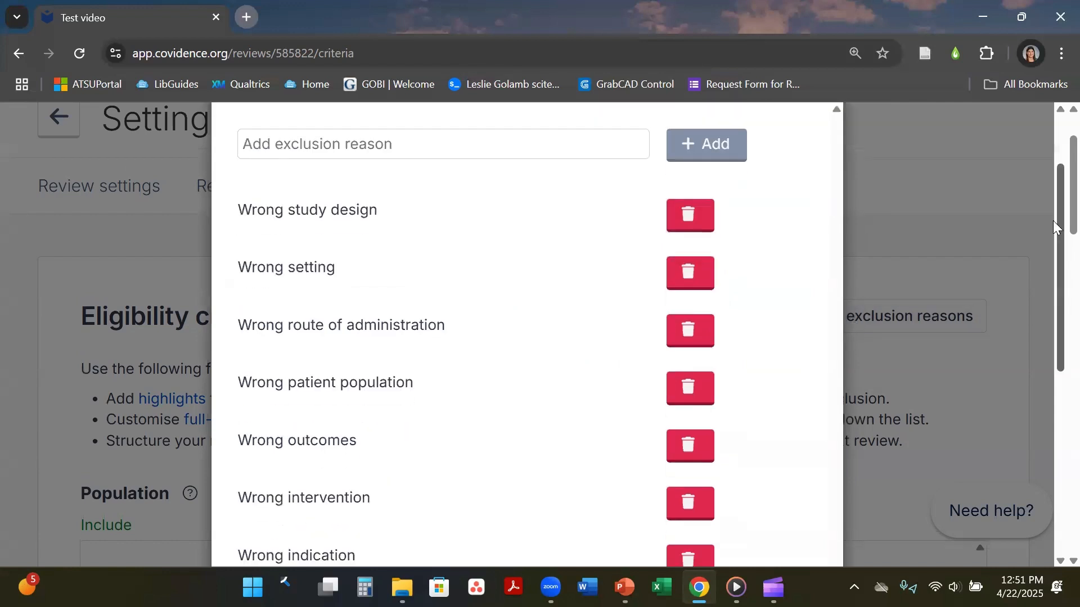
mouse_move(1053, 250)
left_mouse_down()
mouse_move(1054, 387)
mouse_move(1055, 230)
left_mouse_up()
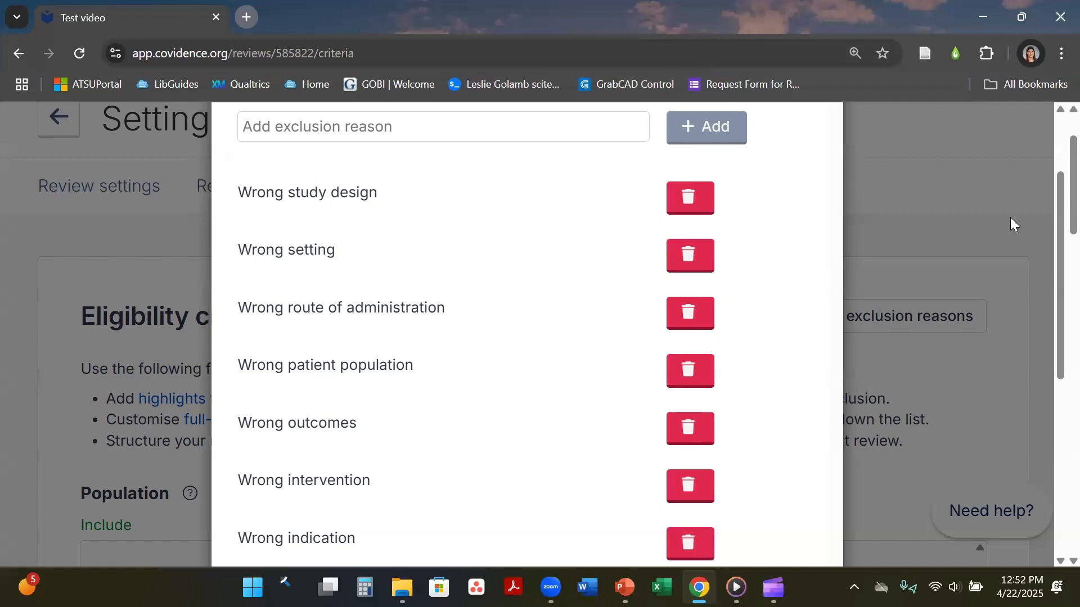
scroll(1056, 121, "up", 2)
scroll(1056, 121, "up", 1)
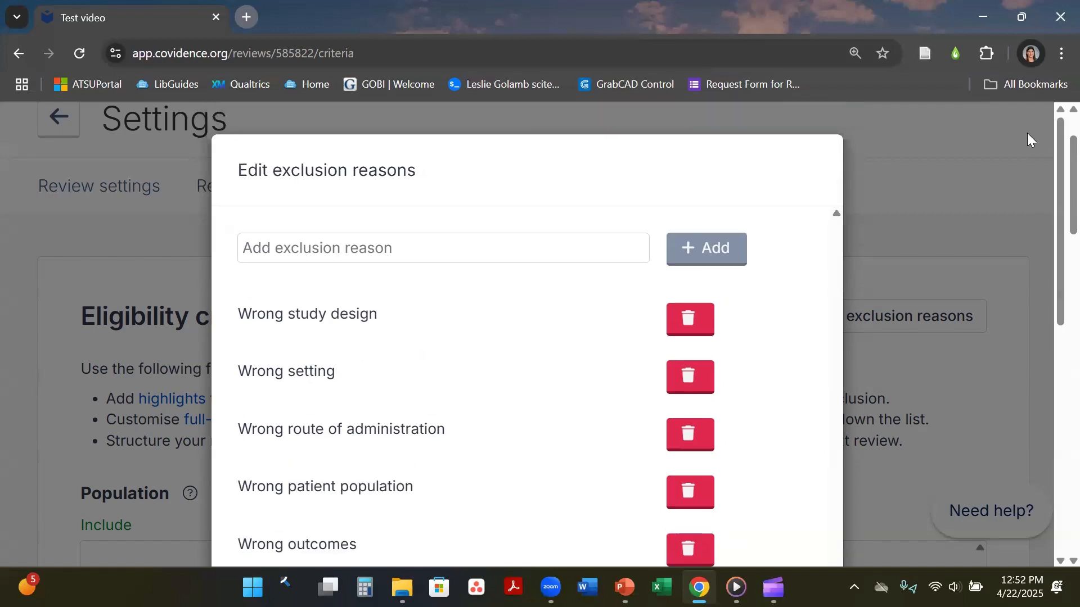
left_click(1007, 187)
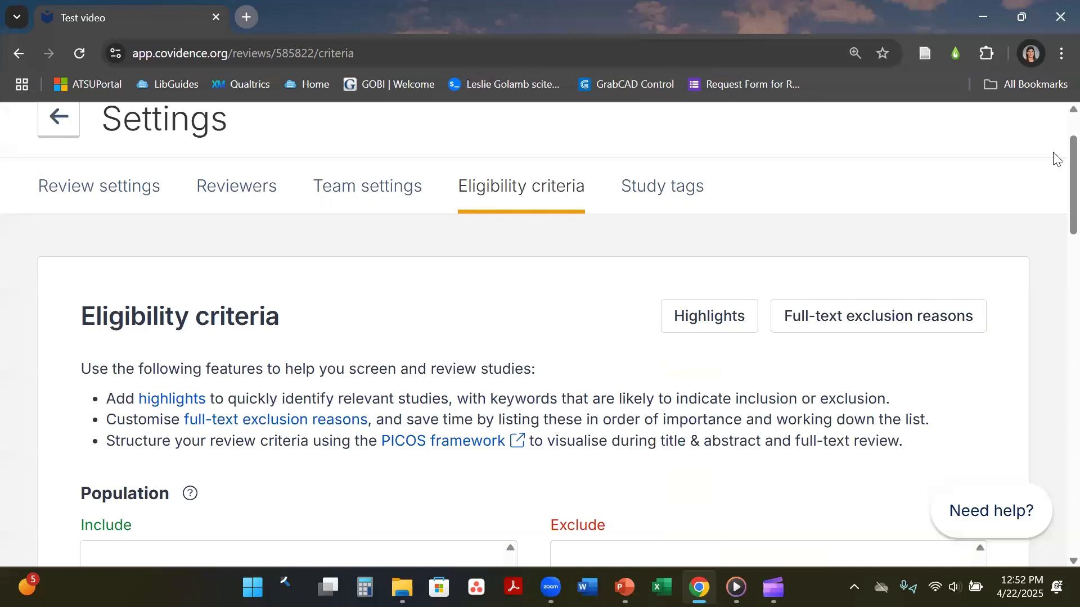
View the Study tags settings, then return to the Test video Review Summary.
left_click(683, 202)
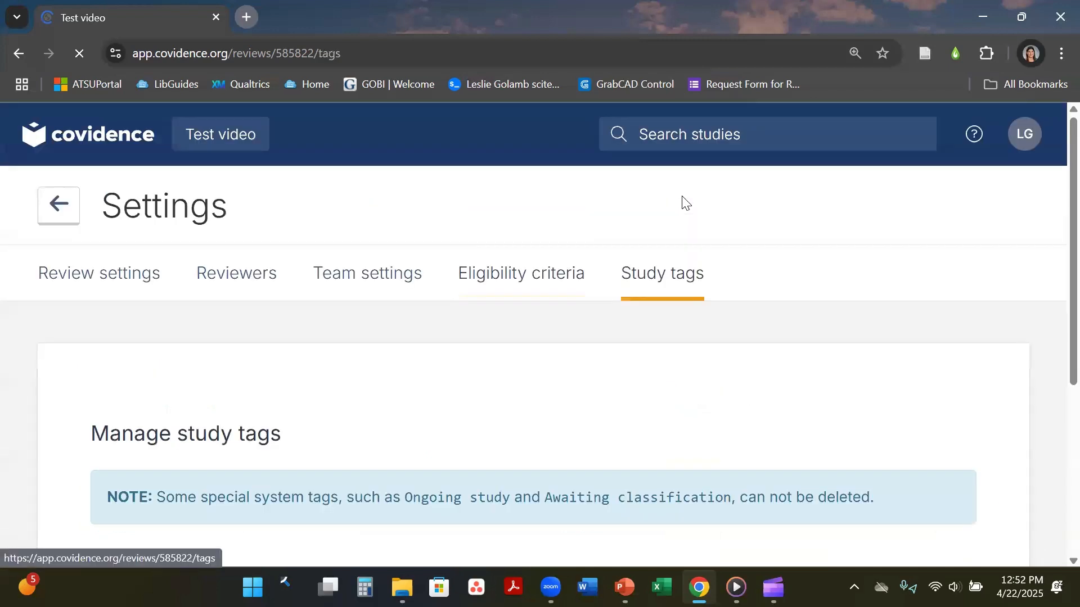
scroll(1055, 284, "down", 3)
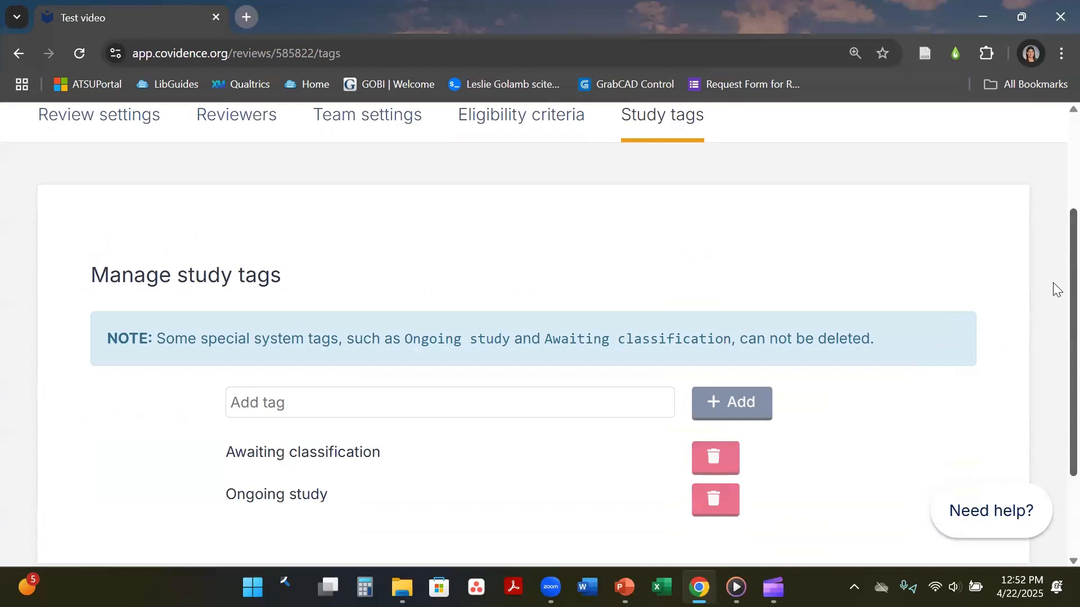
scroll(1053, 365, "down", 3)
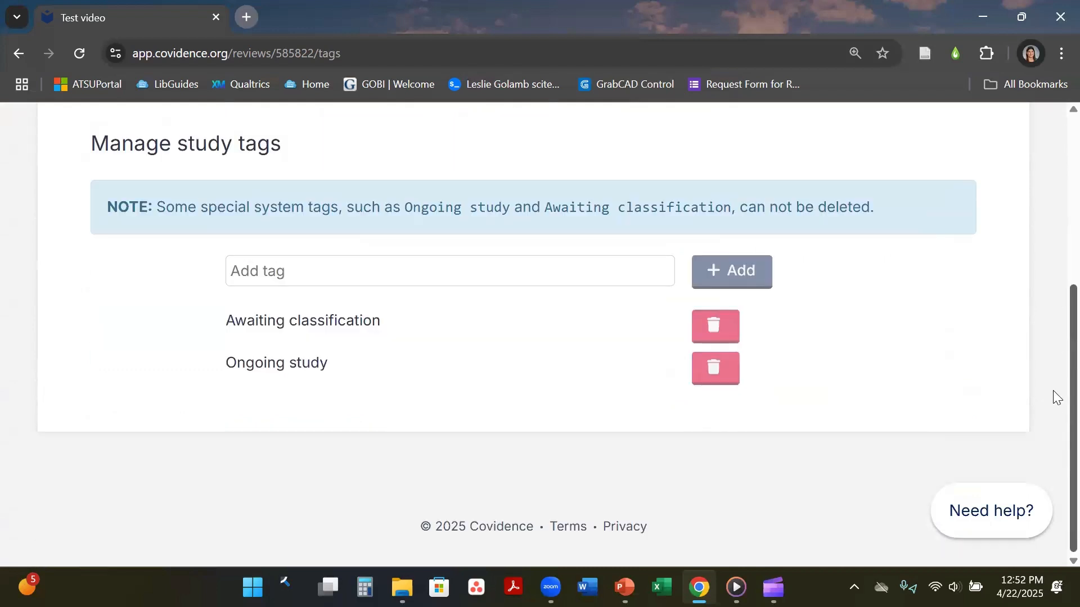
scroll(1053, 394, "up", 5)
left_click(58, 207)
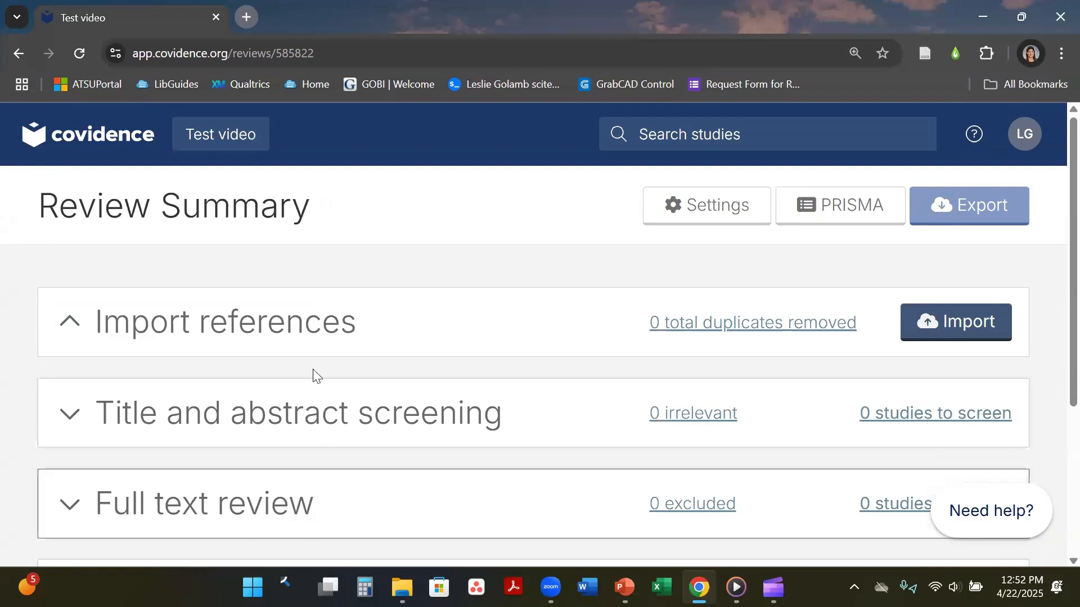
Open the Reading abilities: Measurement Tools review from the list of reviews.
left_click(95, 141)
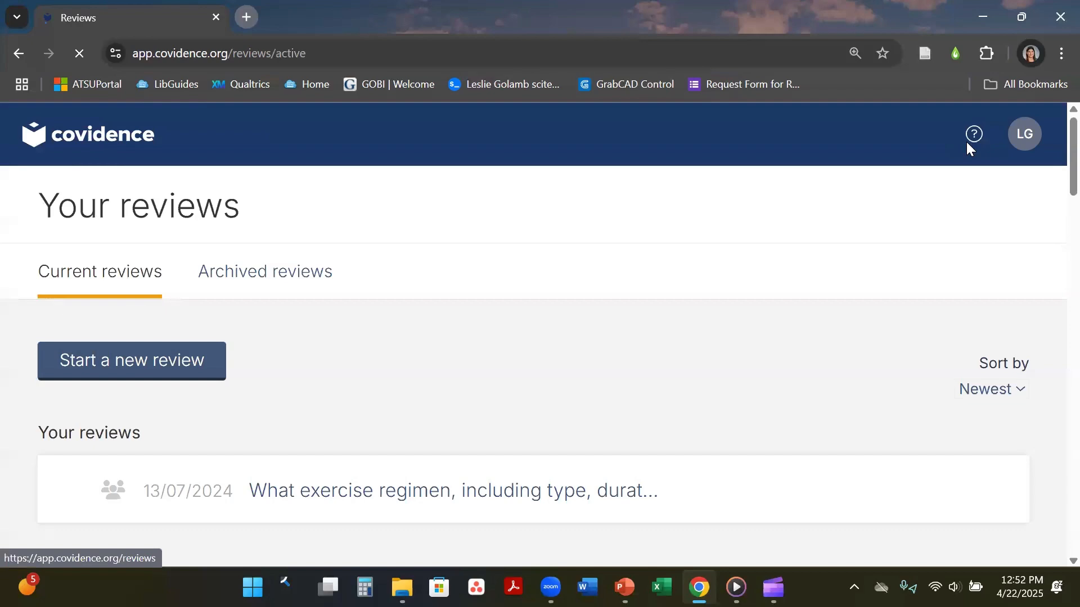
scroll(1053, 203, "down", 10)
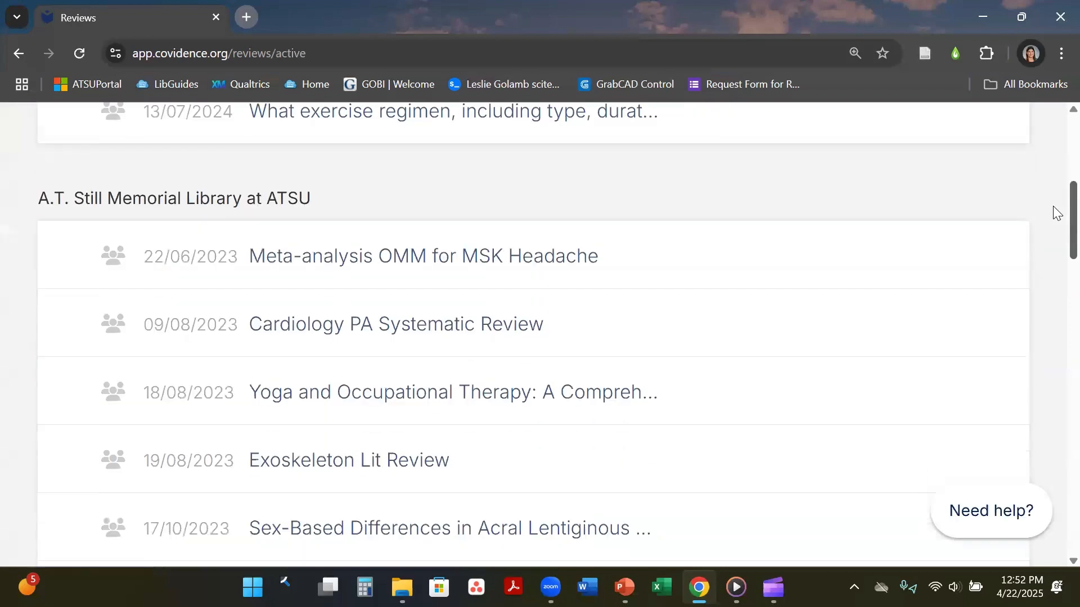
scroll(1053, 263, "down", 8)
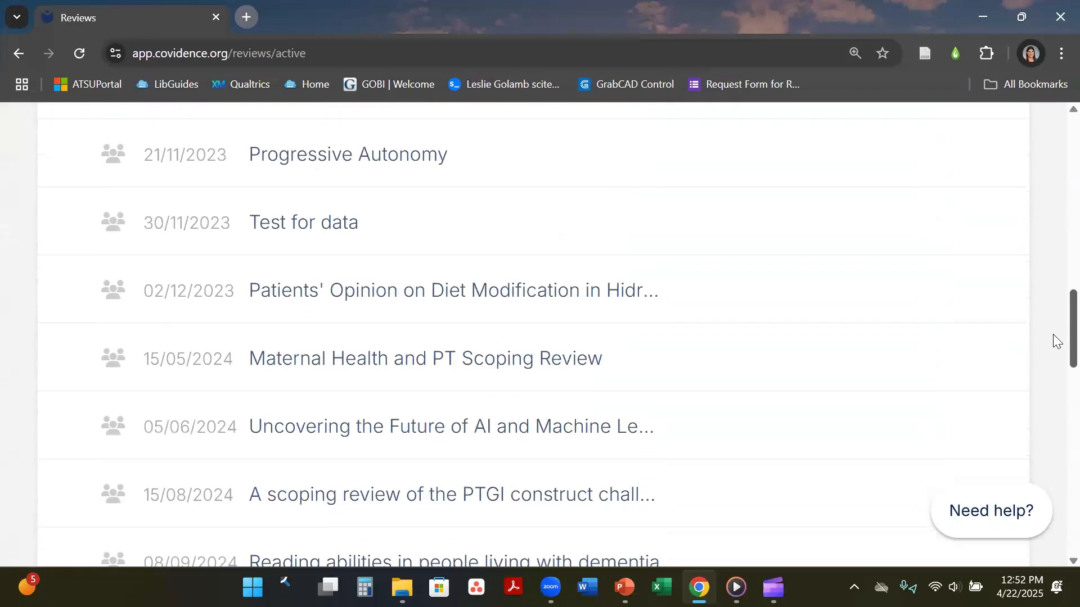
scroll(1053, 347, "down", 9)
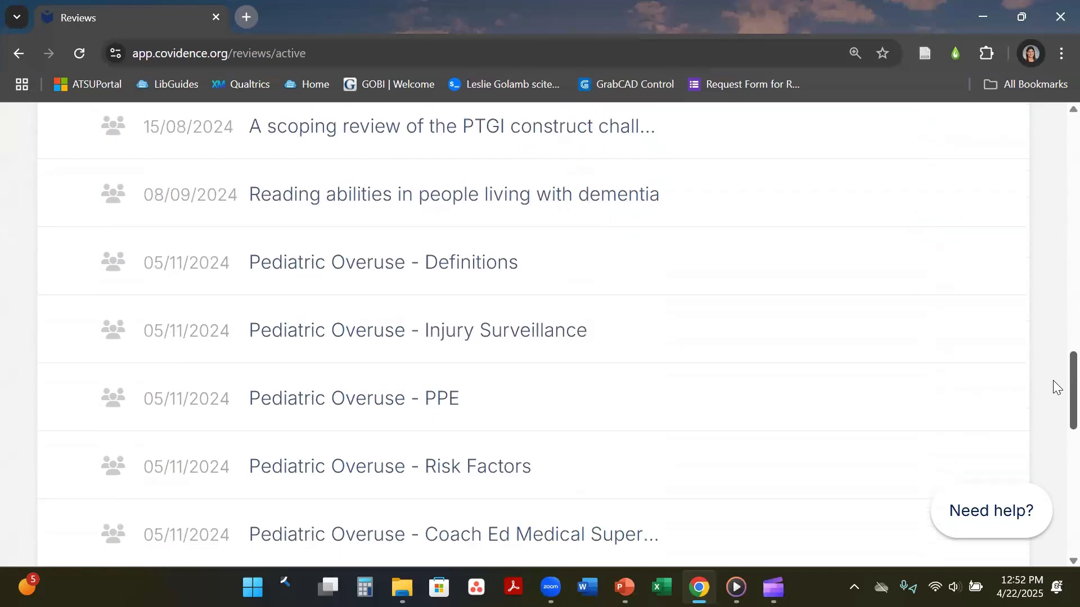
scroll(1052, 427, "down", 6)
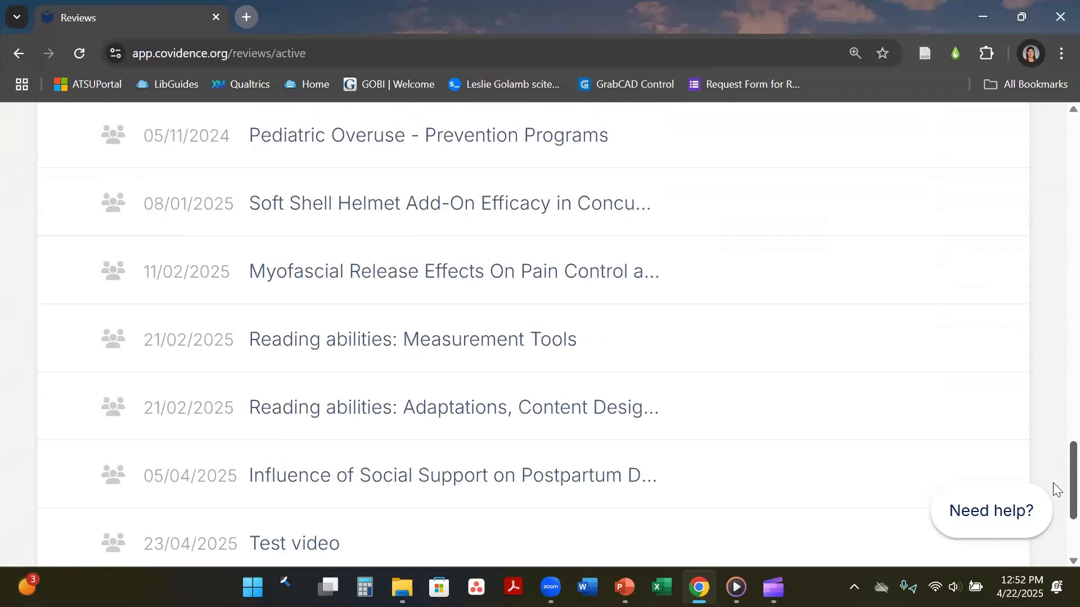
scroll(1053, 487, "down", 1)
left_click(467, 216)
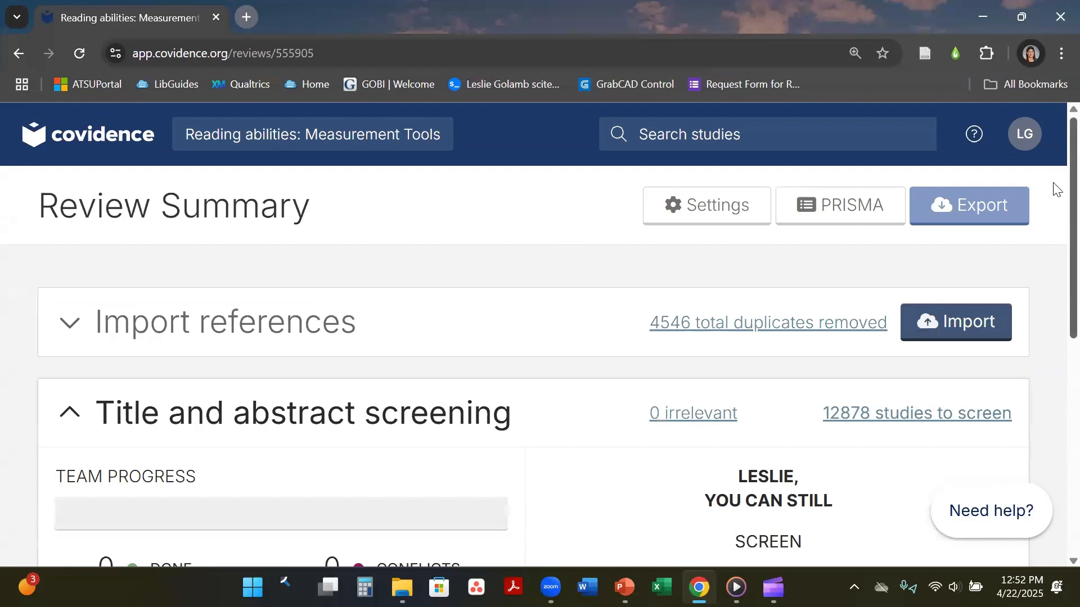
View the 12878 studies awaiting screening, then go back to the review summary.
scroll(1053, 224, "down", 3)
scroll(1053, 236, "down", 2)
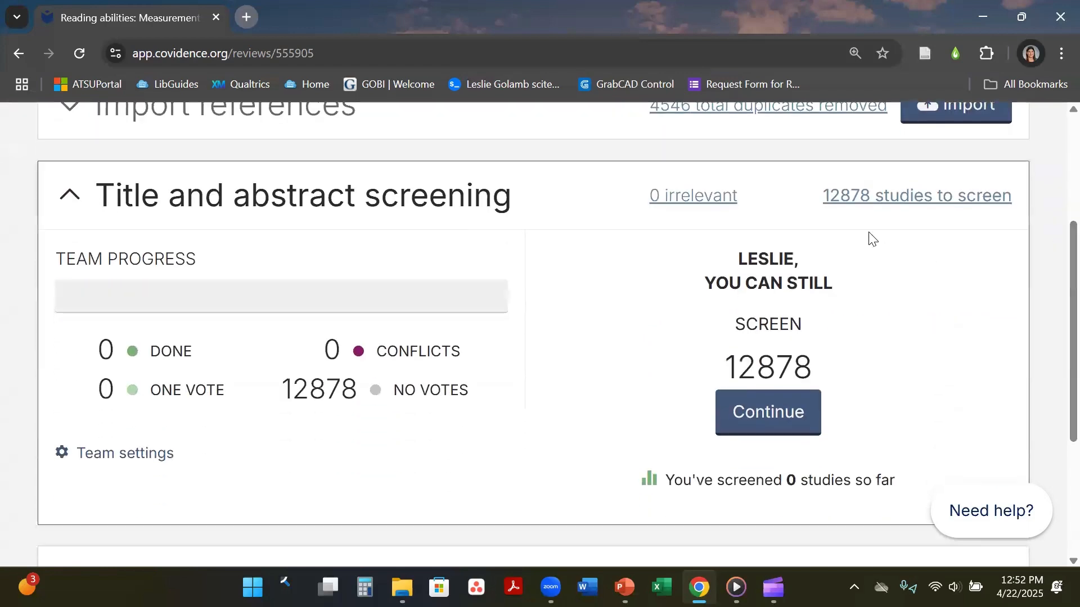
left_click(871, 197)
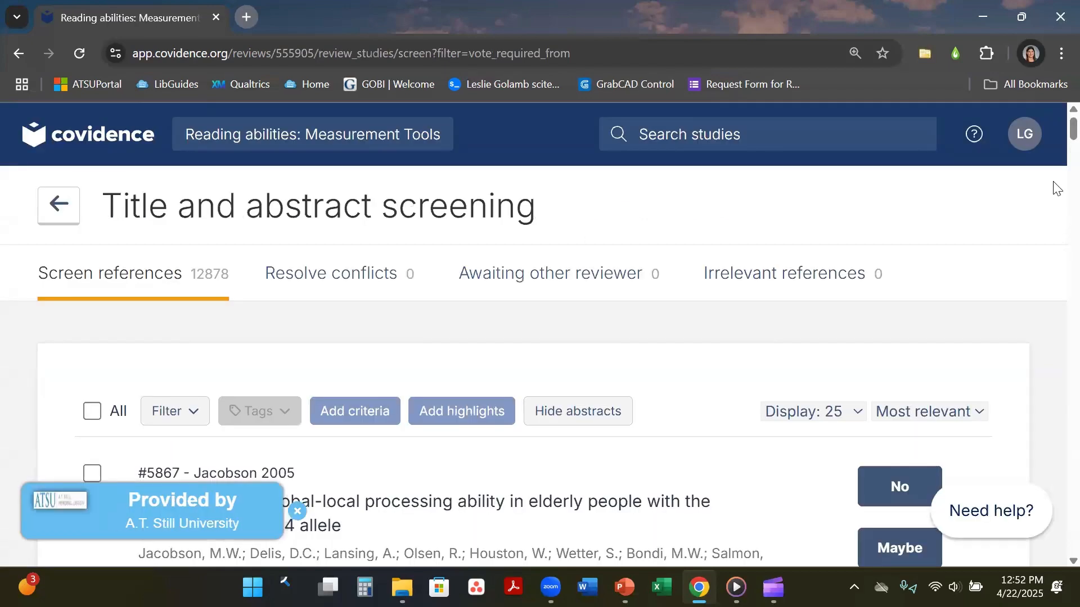
scroll(1055, 135, "down", 2)
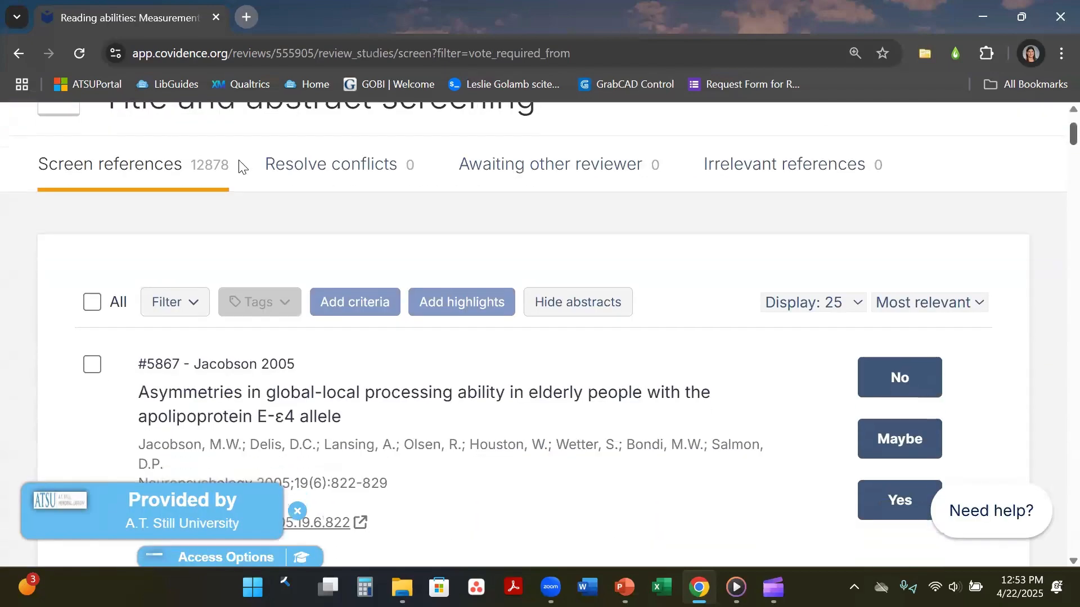
left_click(19, 53)
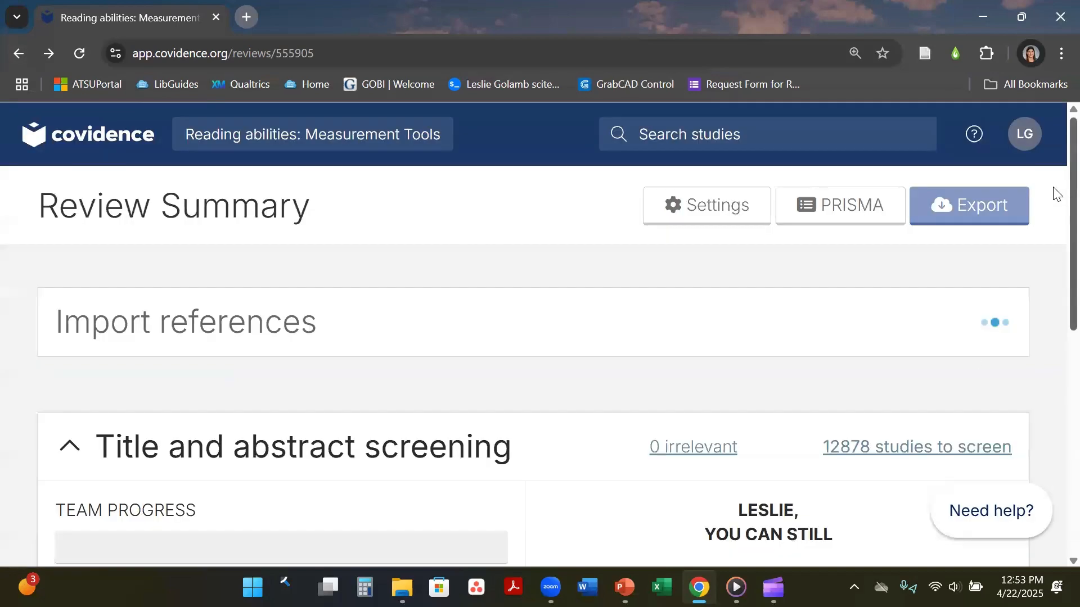
Open the Yoga and Occupational Therapy review's 3450 studies awaiting screening.
left_click(47, 150)
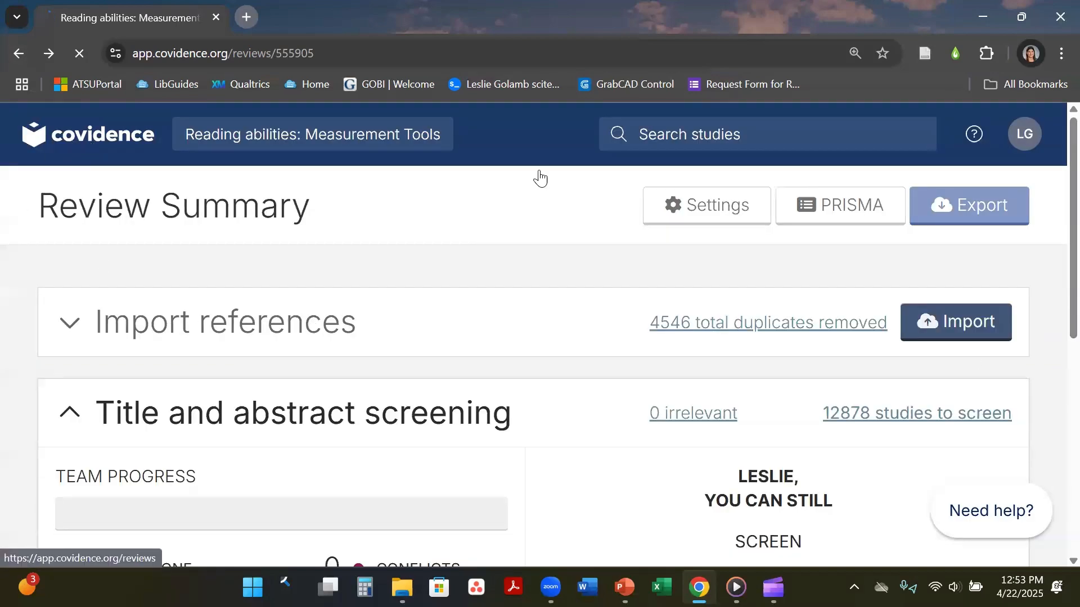
scroll(1053, 221, "down", 9)
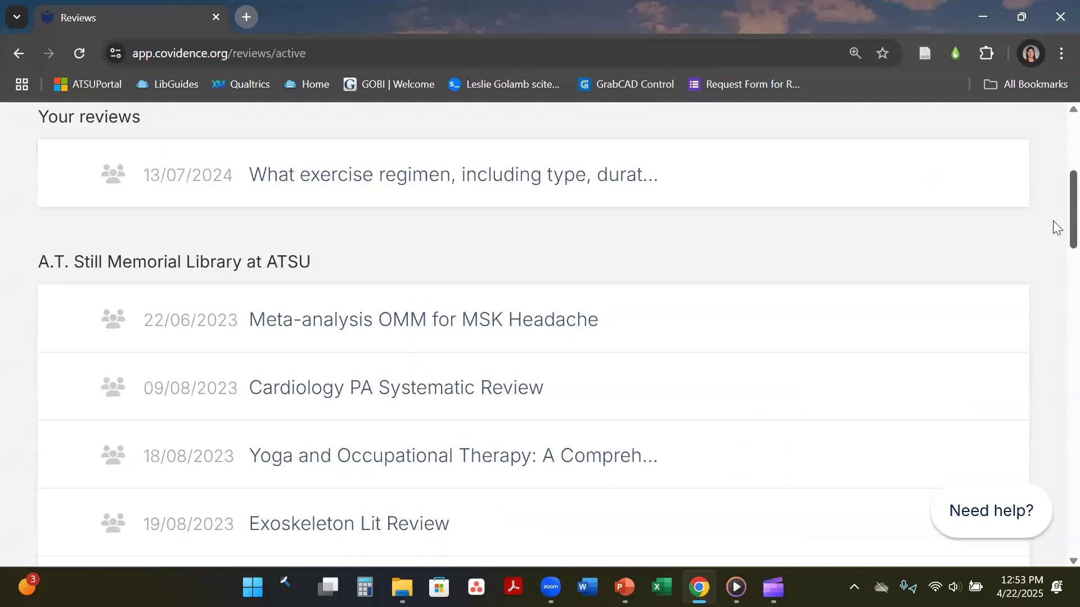
scroll(1053, 250, "down", 1)
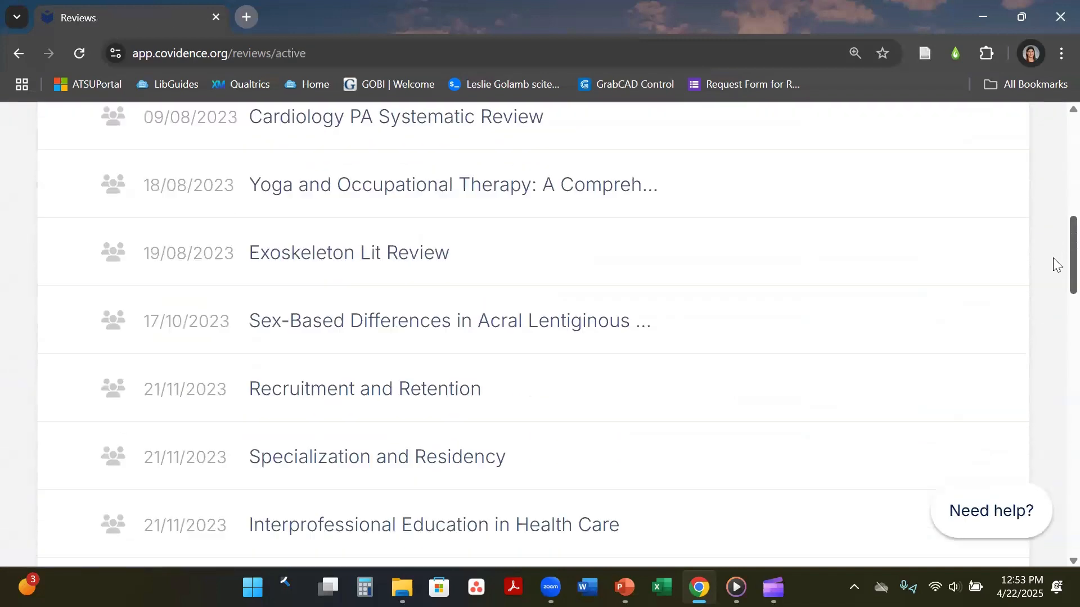
left_click(518, 193)
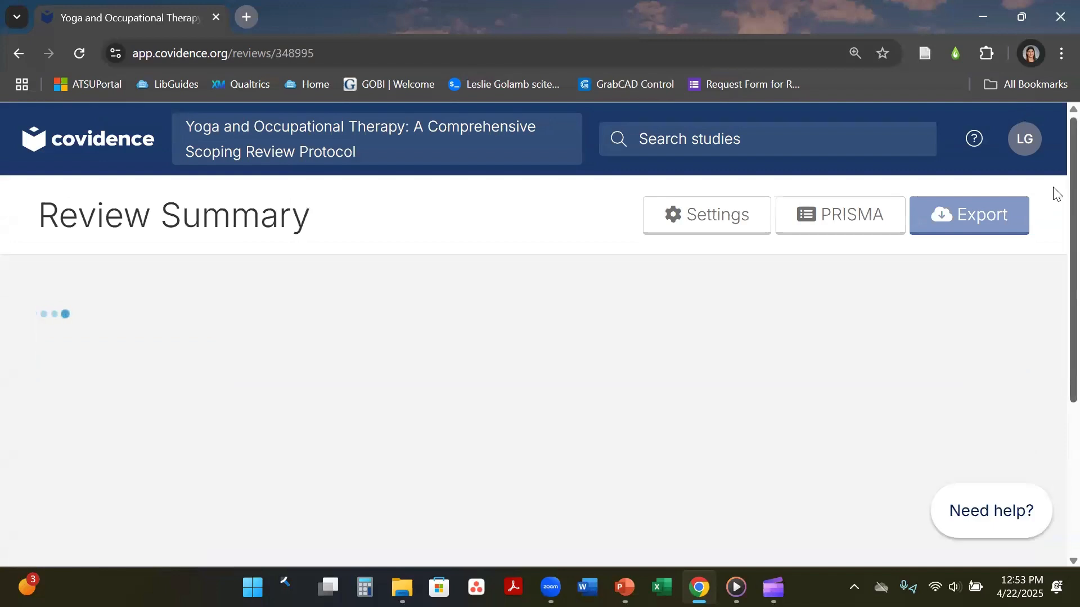
scroll(1053, 217, "down", 1)
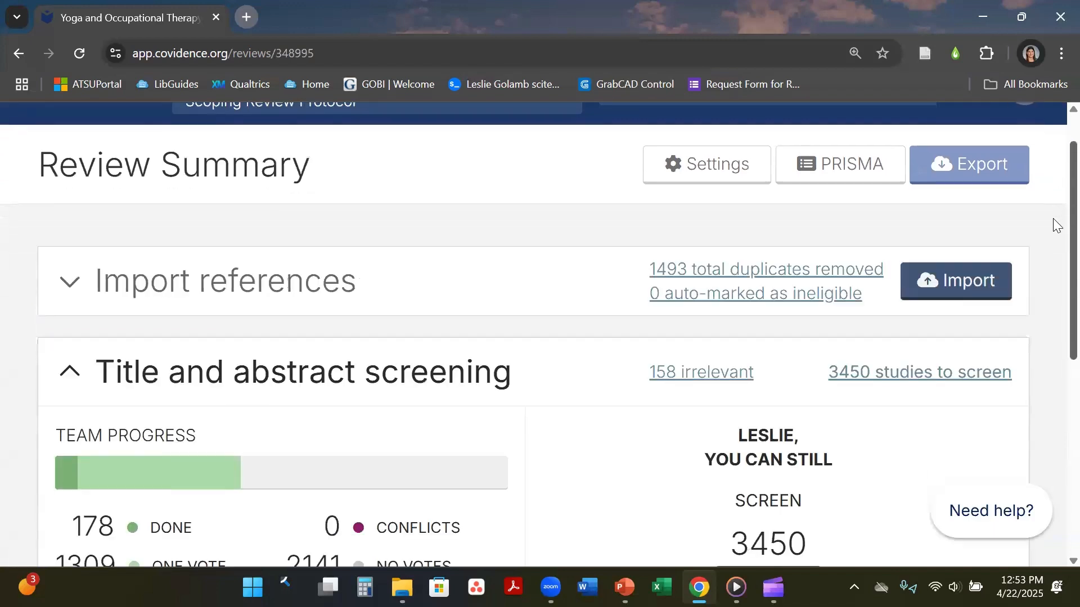
left_click(930, 363)
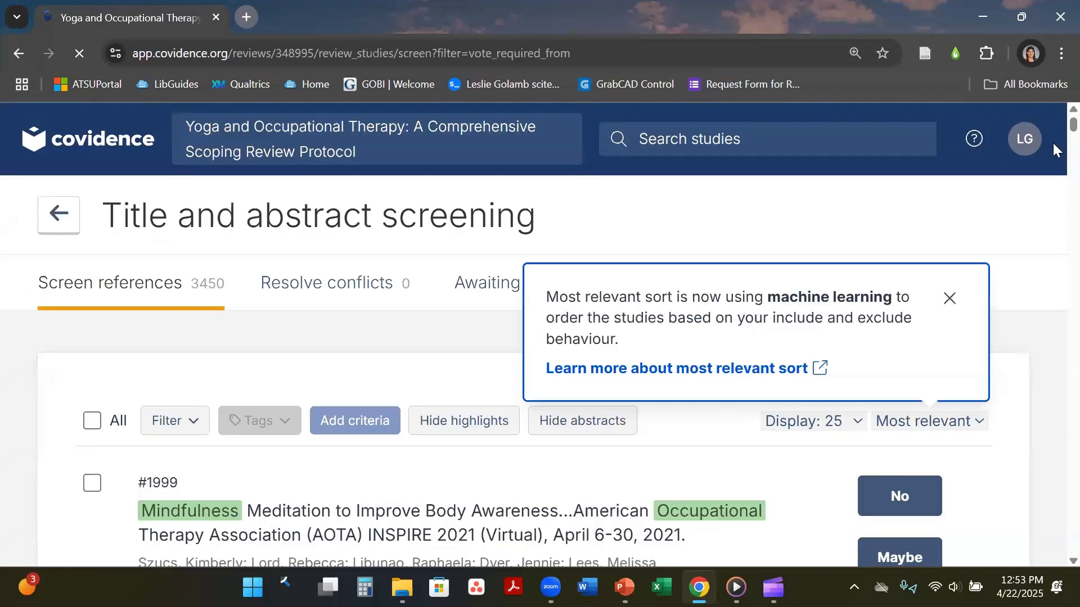
Dismiss the relevance-sorting note, read through the highlighted abstracts, then return to Your reviews.
left_click(949, 297)
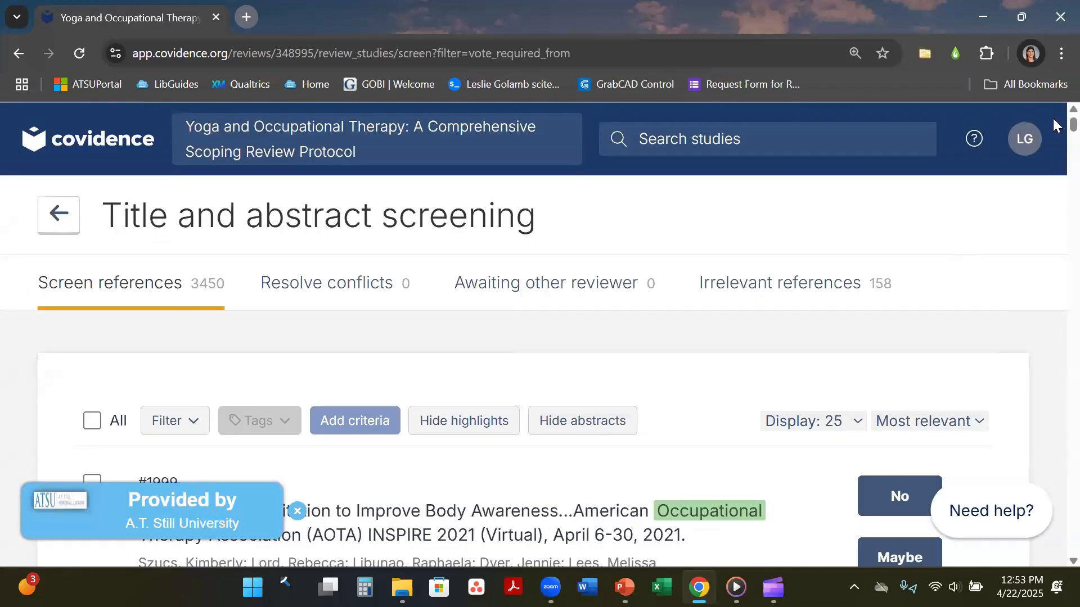
scroll(1053, 118, "down", 4)
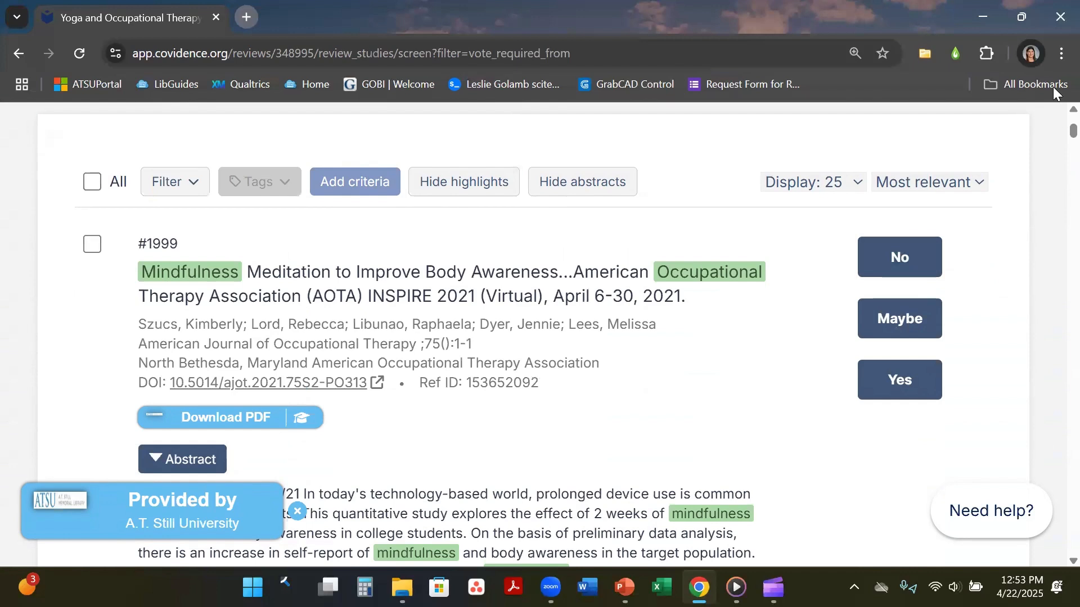
scroll(1053, 132, "down", 3)
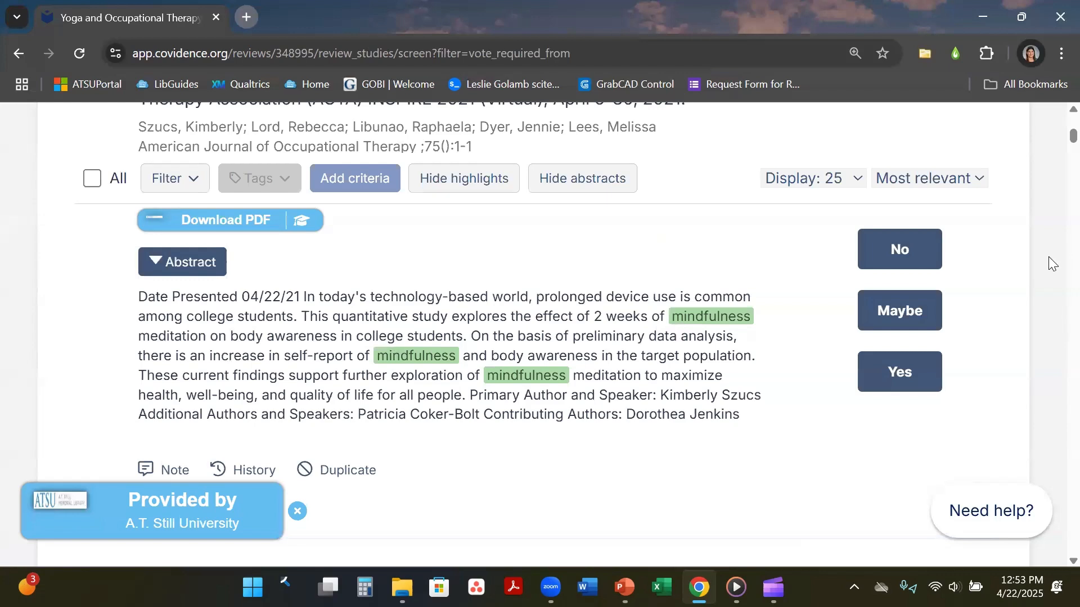
scroll(1052, 149, "down", 7)
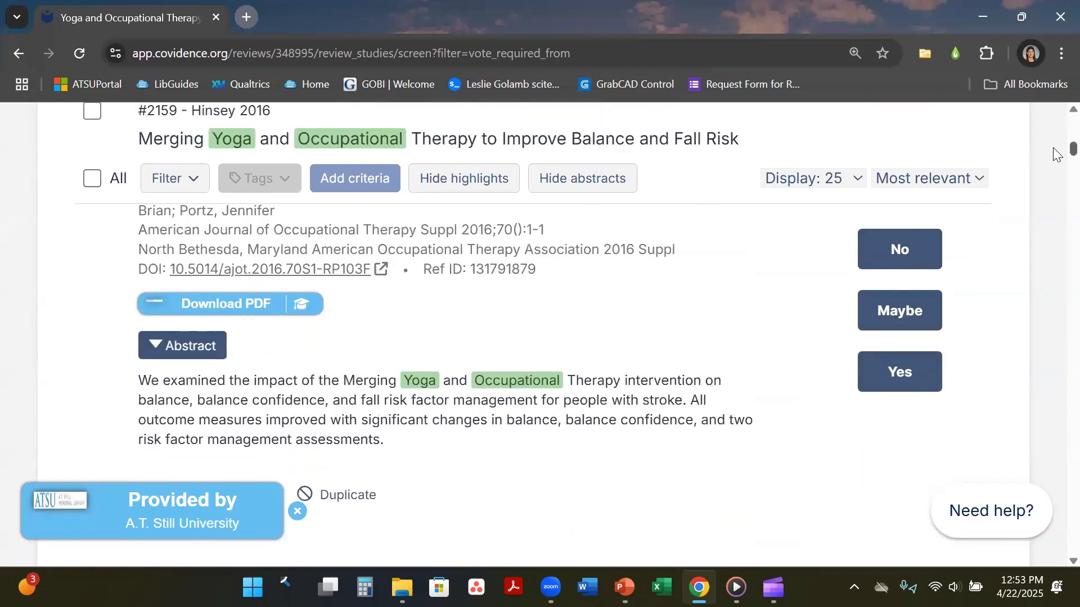
scroll(1056, 152, "down", 15)
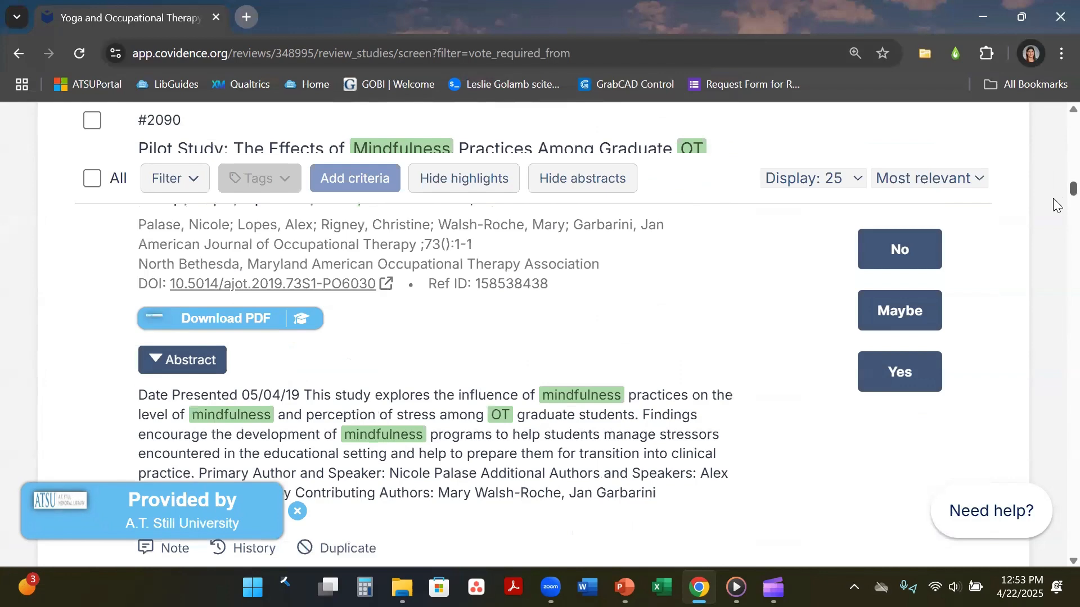
scroll(1056, 208, "down", 10)
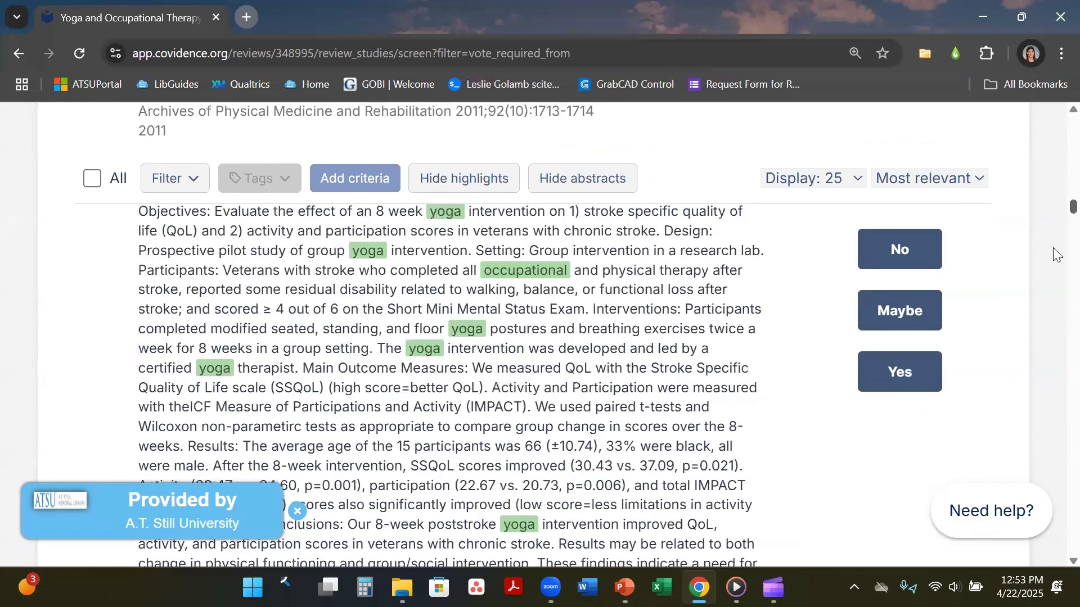
scroll(1053, 247, "down", 15)
left_click_drag(1053, 290, 1055, 213)
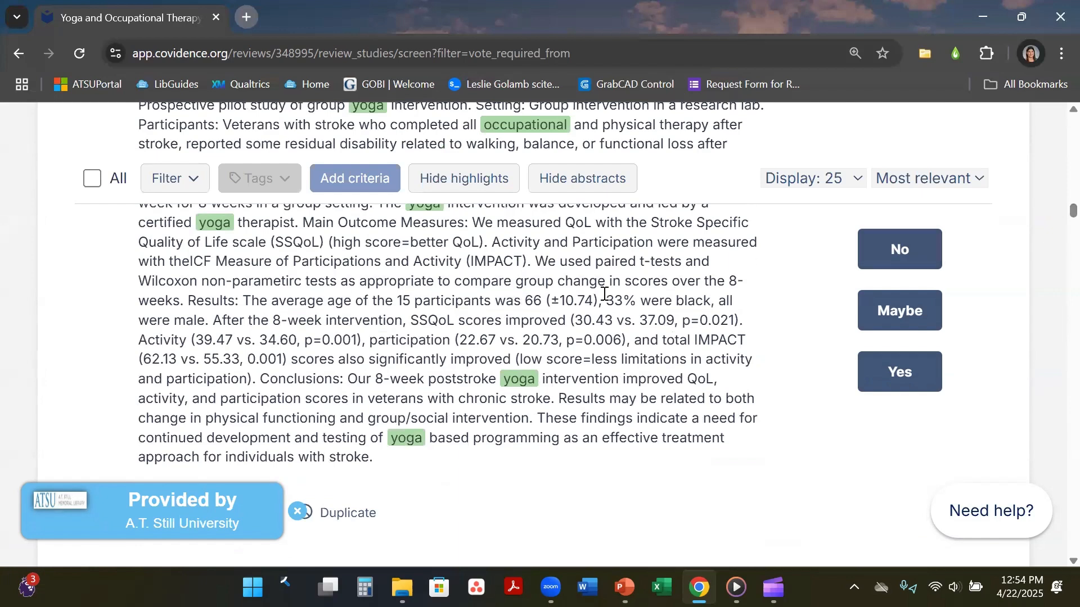
left_click_drag(1057, 213, 1056, 109)
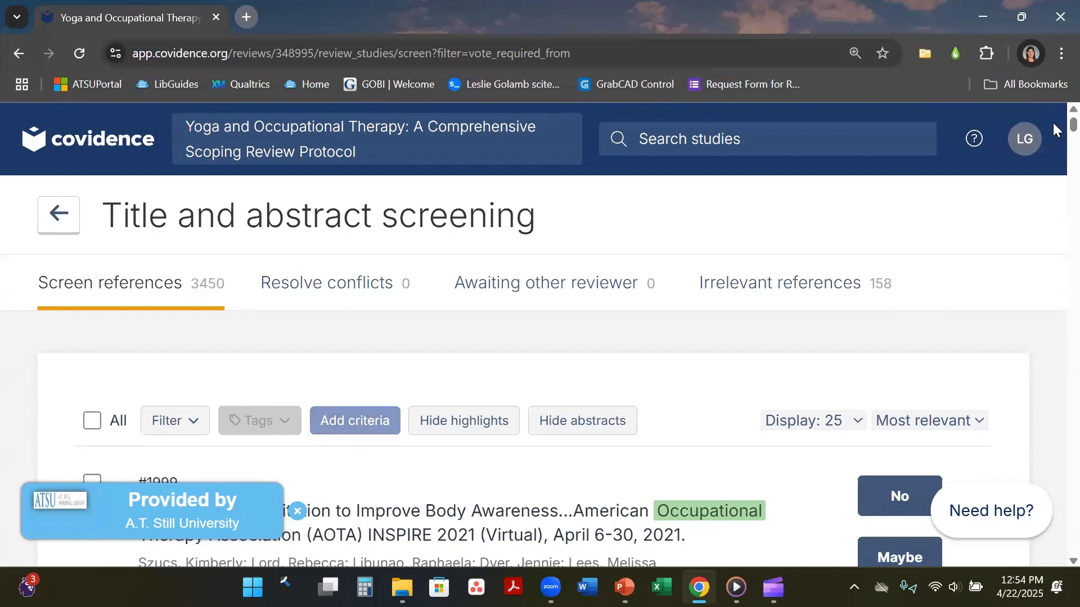
scroll(1053, 122, "down", 2)
scroll(1056, 133, "down", 2)
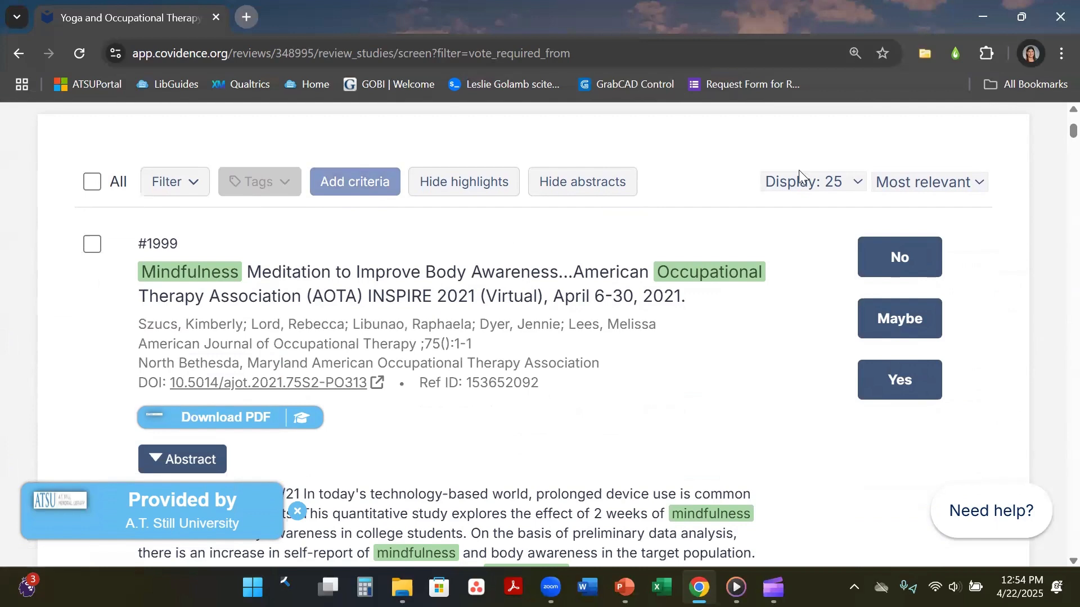
scroll(1053, 128, "up", 4)
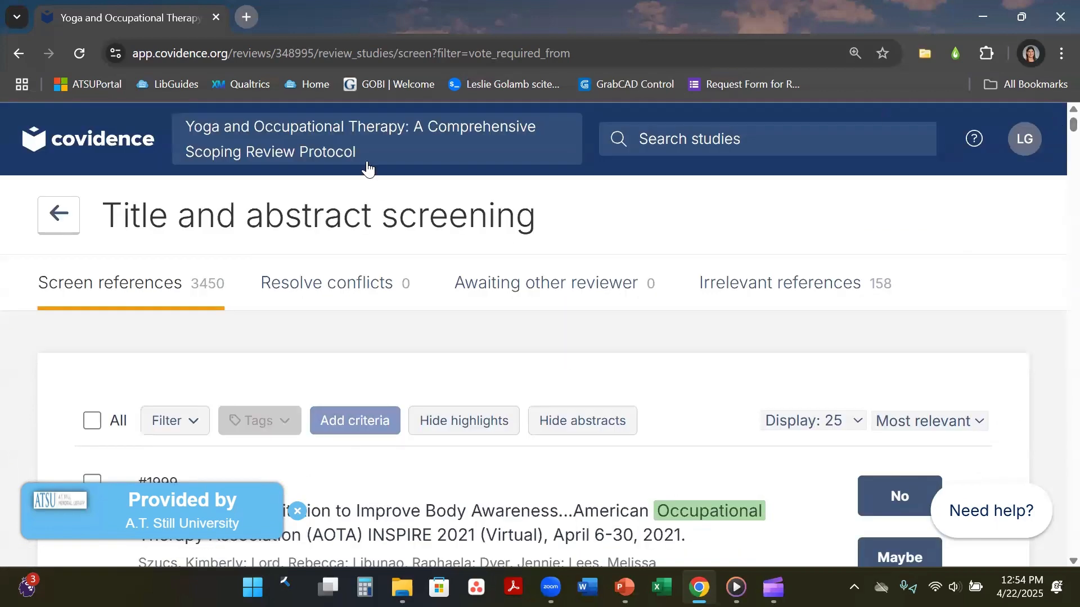
left_click(135, 143)
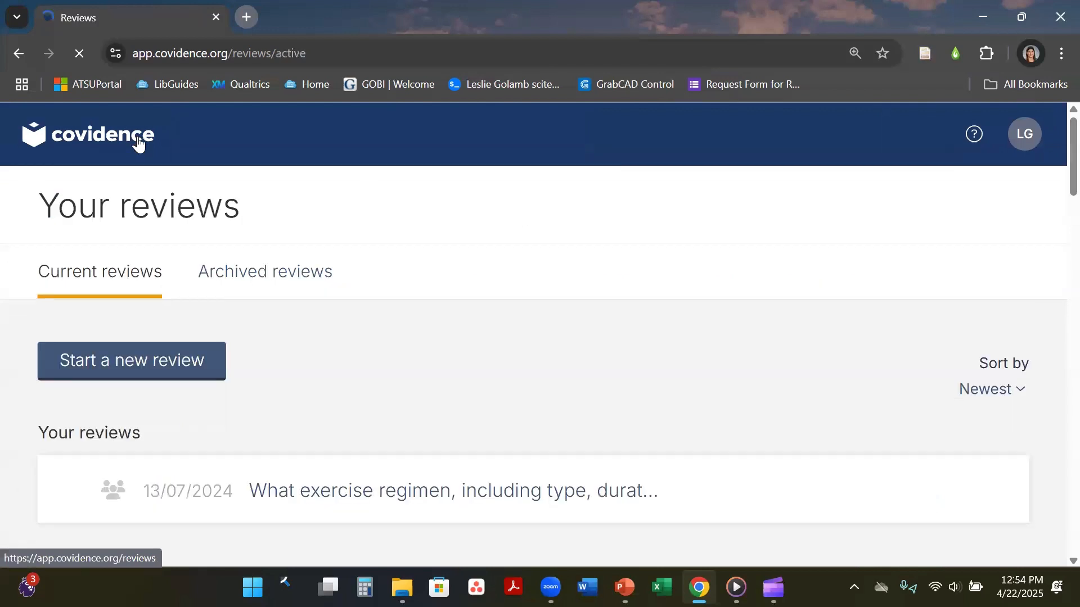